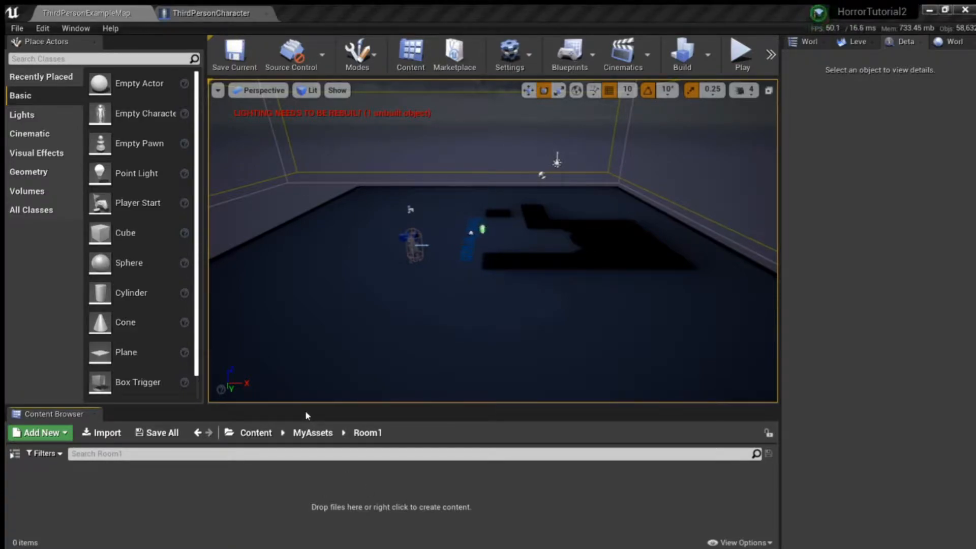
Step: Open the Room1 folder inside MyAssets in the project content
left_click(255, 433)
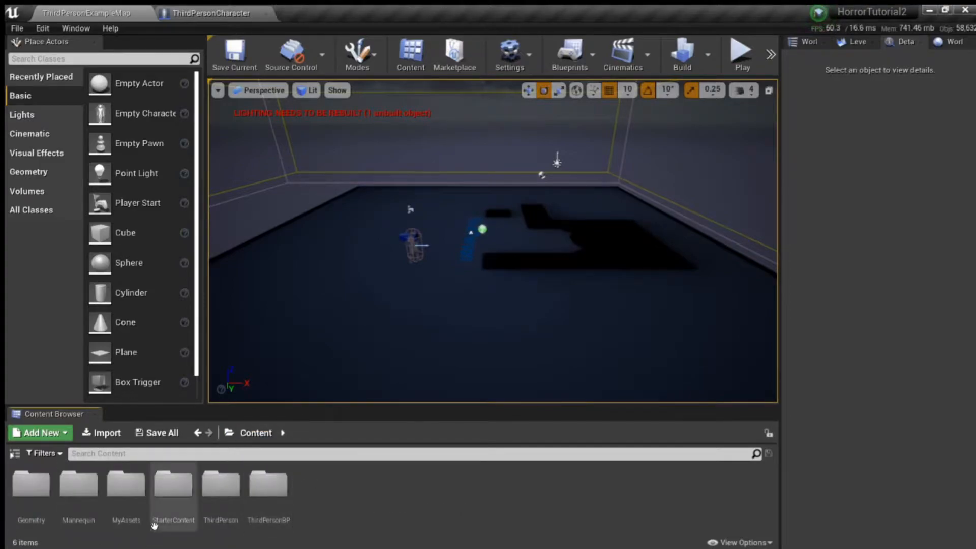
double_click(124, 485)
double_click(32, 487)
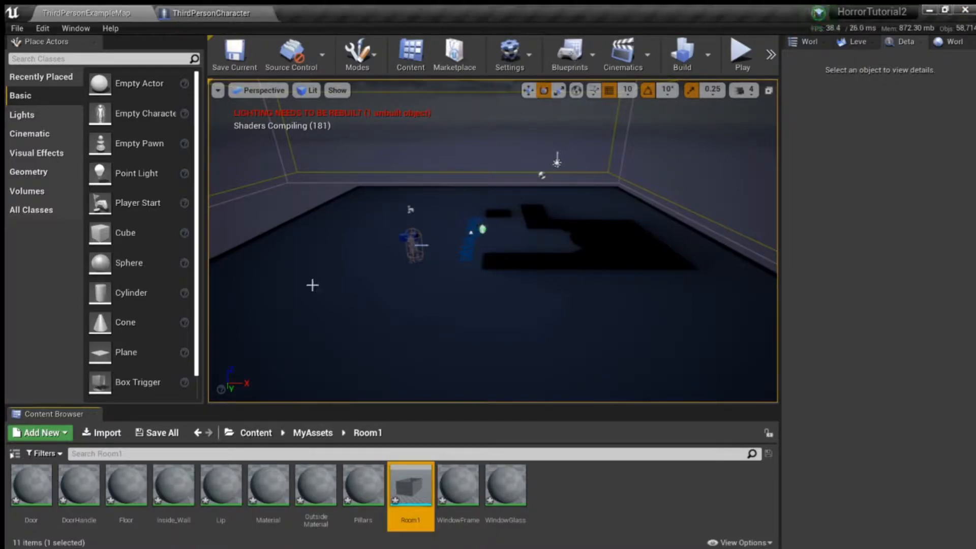
Step: Run the level briefly to preview the dark scene in play mode, and stop it
mouse_move(609, 316)
right_mouse_down()
mouse_move(697, 305)
mouse_move(625, 299)
mouse_move(644, 226)
mouse_move(636, 305)
mouse_move(633, 290)
mouse_move(611, 317)
right_mouse_up()
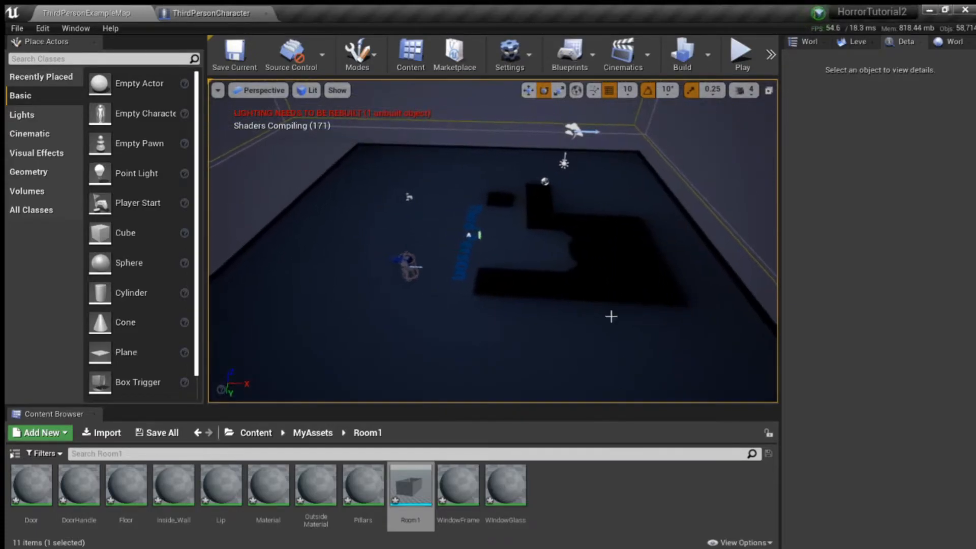
right_click_drag(529, 344, 464, 254)
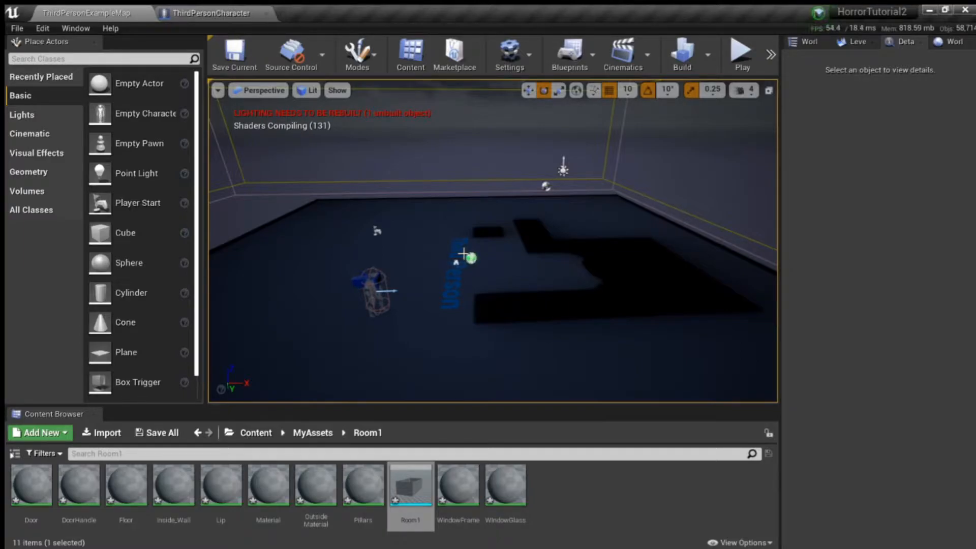
left_click(743, 57)
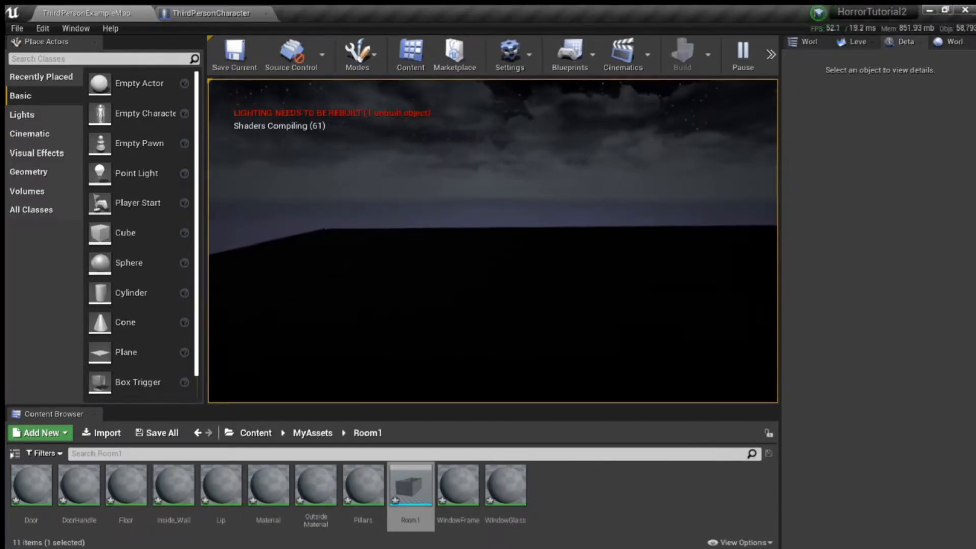
key("Escape")
right_click_drag(598, 175, 563, 234)
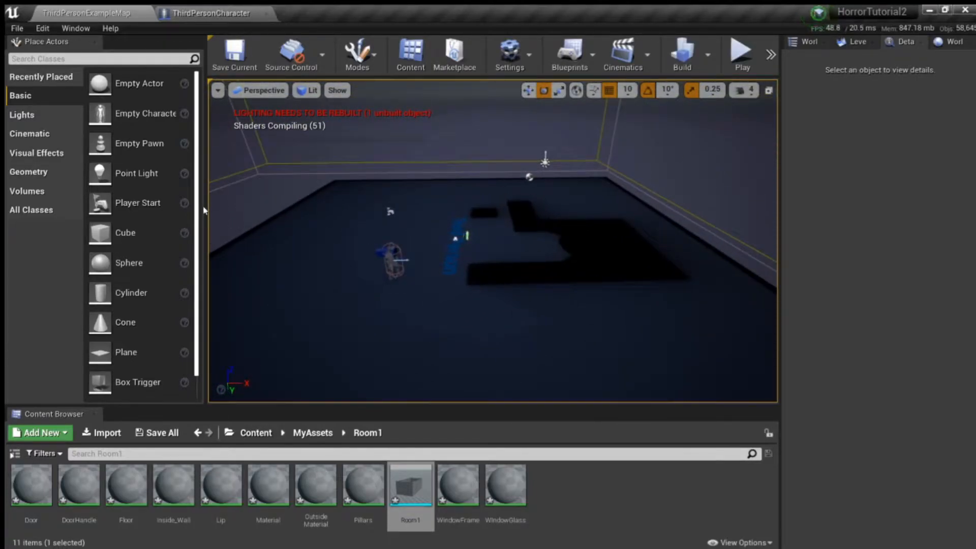
Step: Widen the viewport by narrowing the Place Actors and Details panels
left_click_drag(203, 210, 134, 210)
left_click_drag(782, 207, 848, 207)
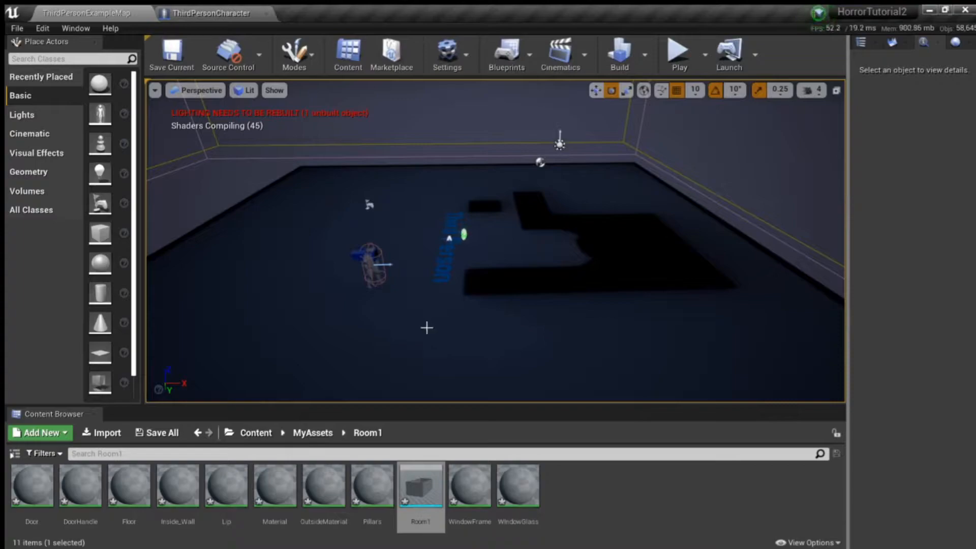
right_click_drag(451, 329, 473, 318)
Step: Create a folder named Levels in the root Content directory and open it
left_click(255, 432)
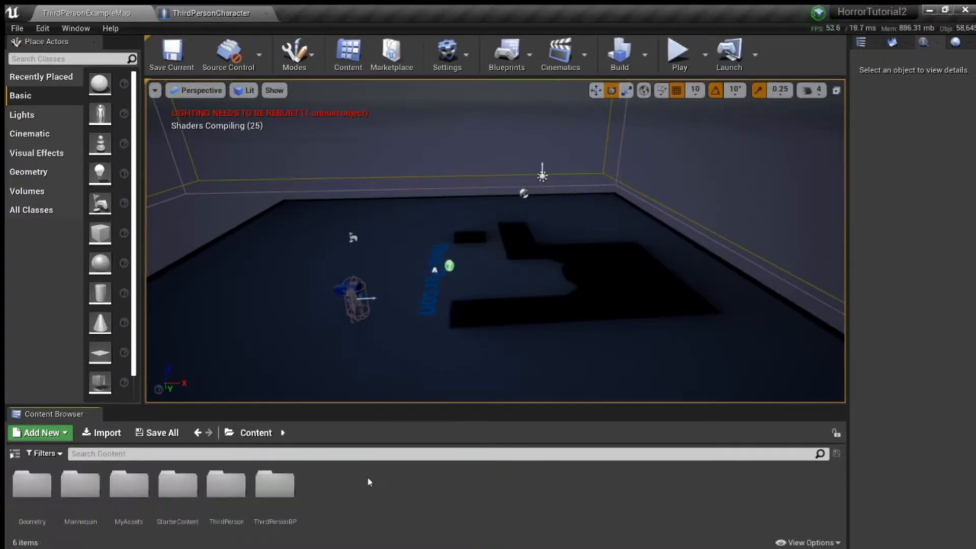
left_click(394, 66)
type("Levels")
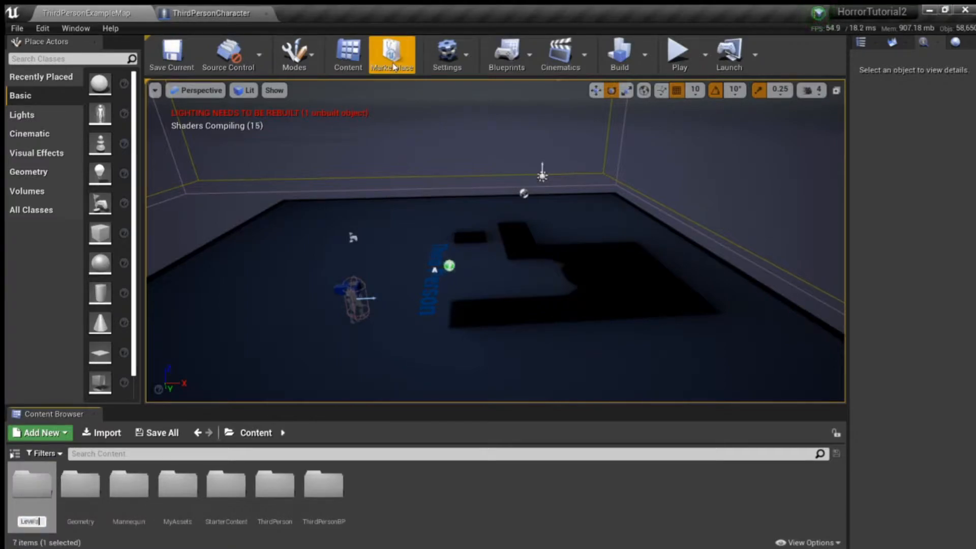
key("Return")
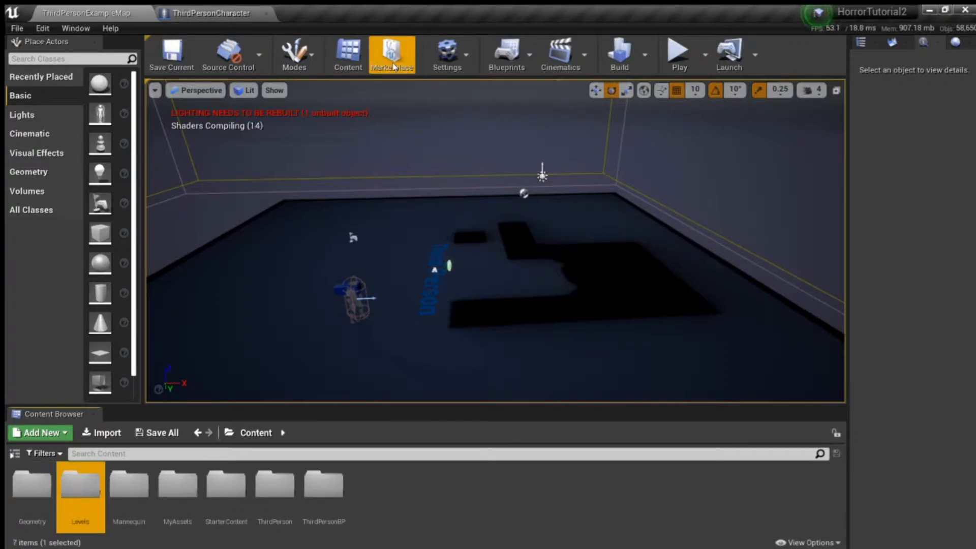
double_click(78, 490)
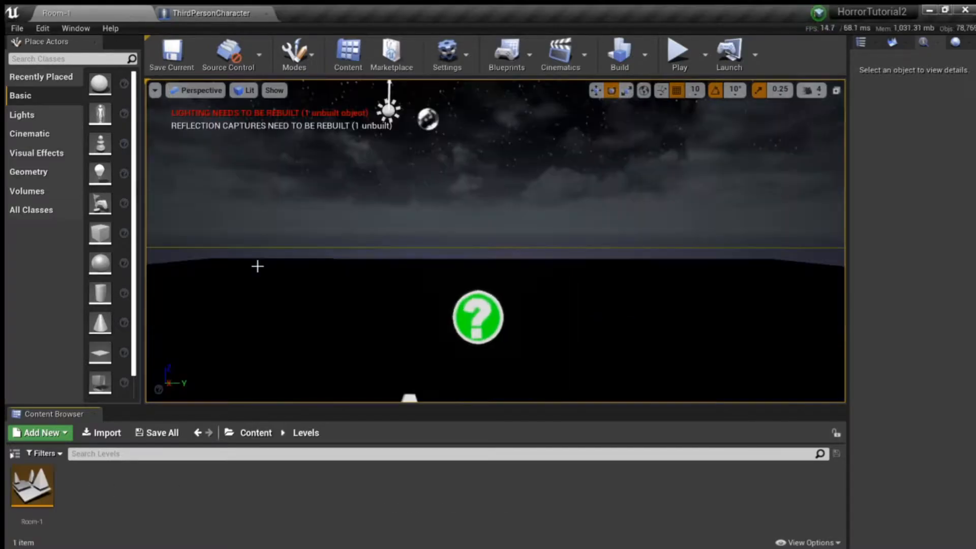
Step: Delete the Floor mesh from the Room-1 level
right_click_drag(365, 249, 443, 254)
mouse_move(513, 199)
right_mouse_down()
mouse_move(510, 229)
mouse_move(501, 204)
mouse_move(511, 201)
right_mouse_up()
left_click(502, 258)
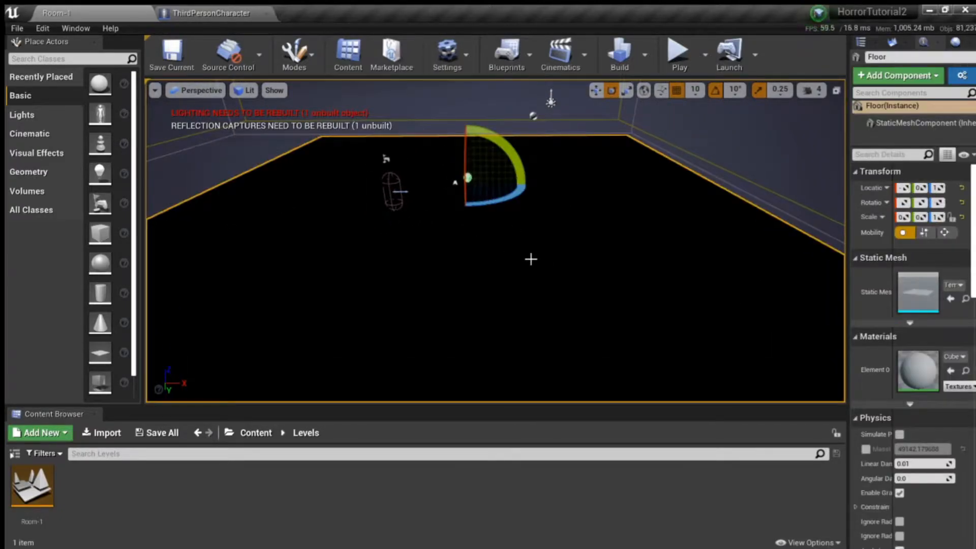
key("Delete")
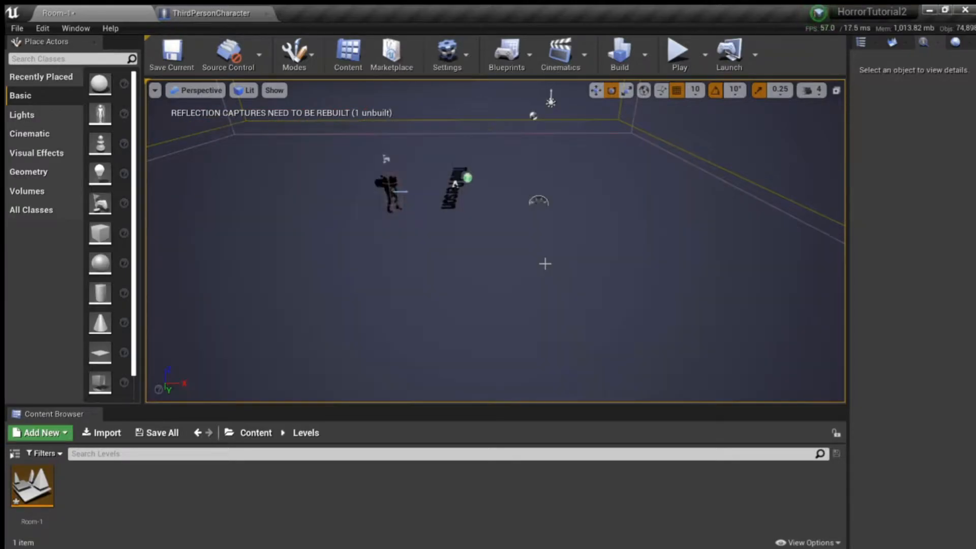
Step: Delete the Third Person text lying beside the character
left_click(452, 204)
right_click_drag(453, 203, 478, 179)
left_click(453, 195)
left_click(452, 188)
key("a")
key("Delete")
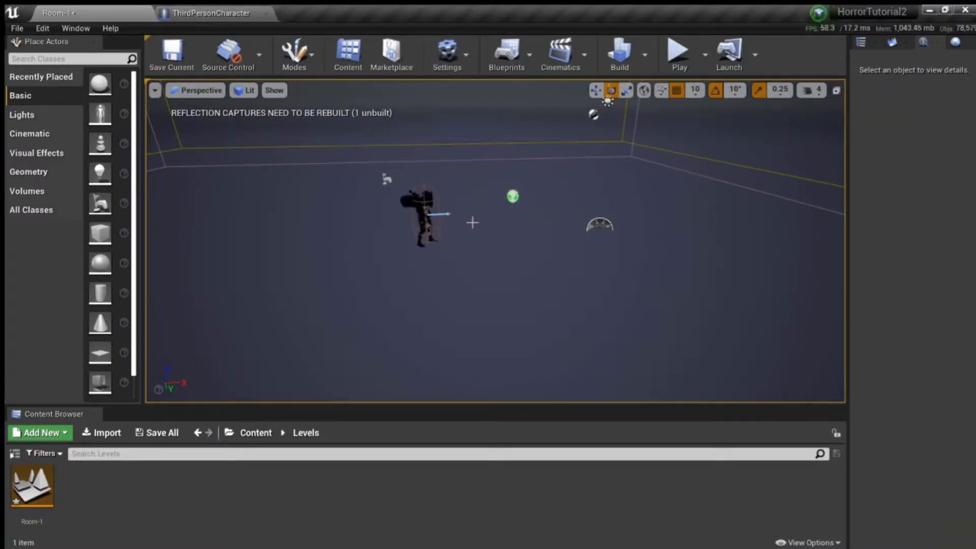
Step: Delete the green question-mark documentation actor from the level
right_click_drag(461, 222, 453, 219)
left_click(583, 215)
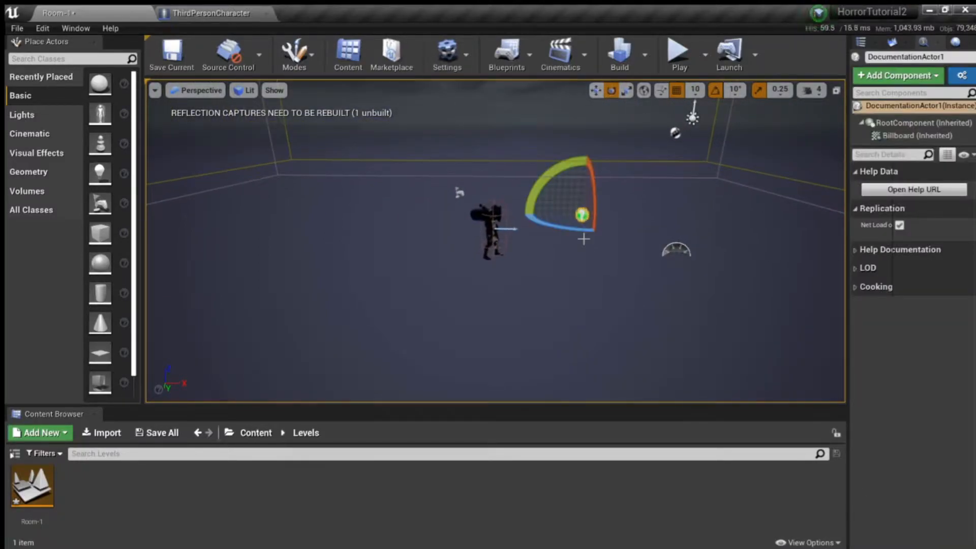
key("Delete")
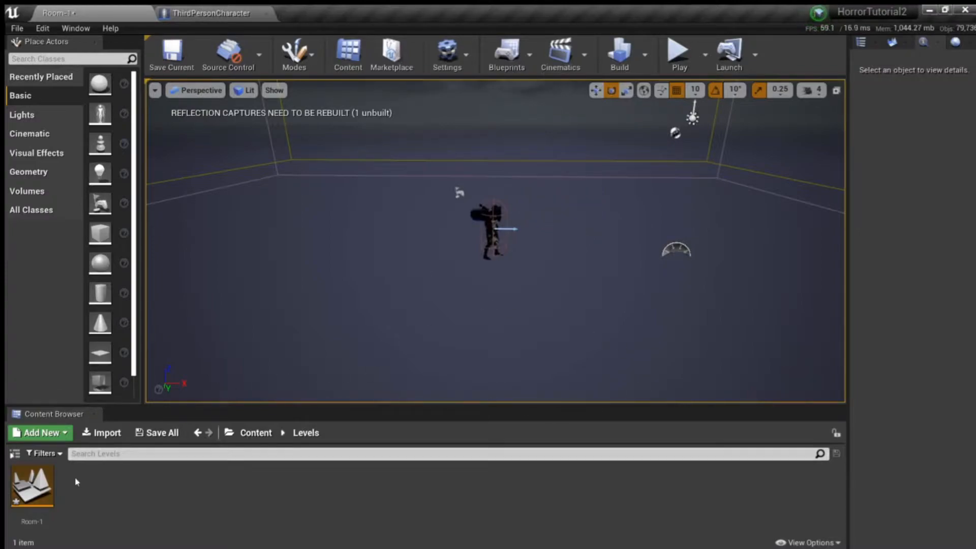
Step: Place the Room1 static mesh from MyAssets/Room1 into the level
left_click(263, 433)
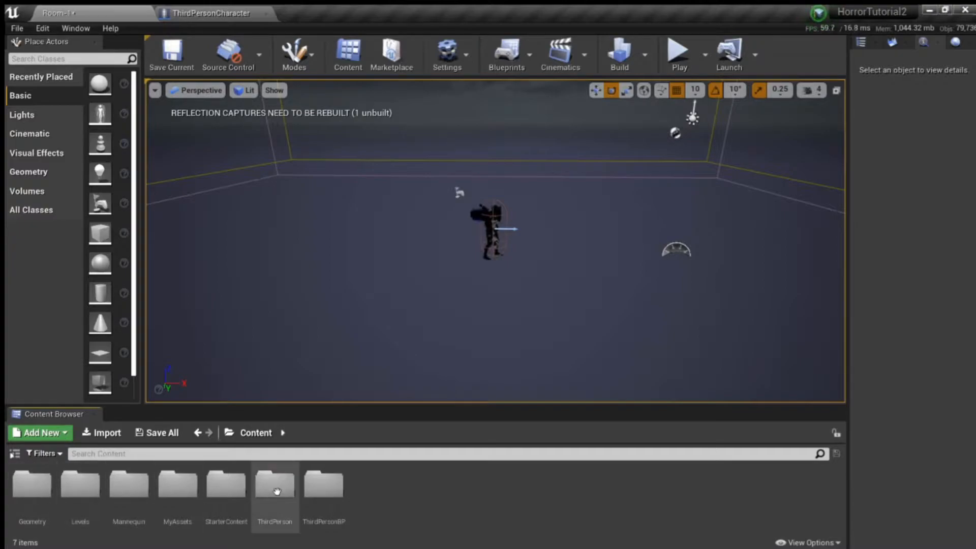
double_click(174, 488)
double_click(32, 483)
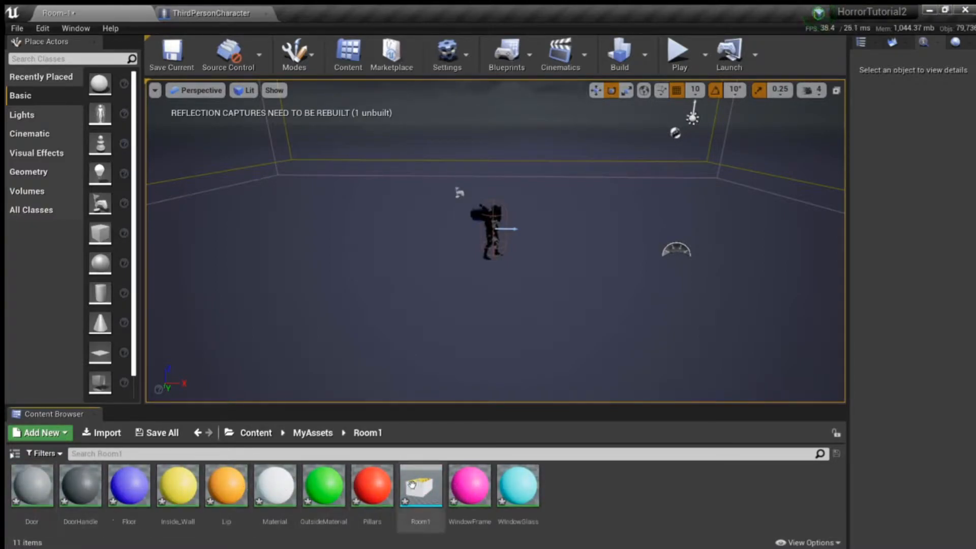
left_click_drag(412, 487, 437, 306)
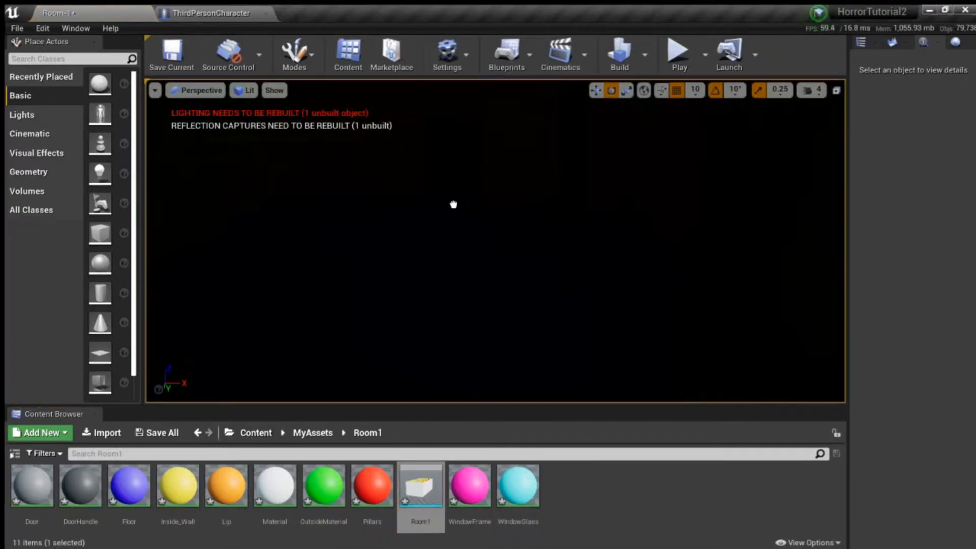
left_click_drag(462, 213, 462, 213)
key("s")
right_click_drag(462, 213, 371, 223)
right_click_drag(529, 254, 562, 290)
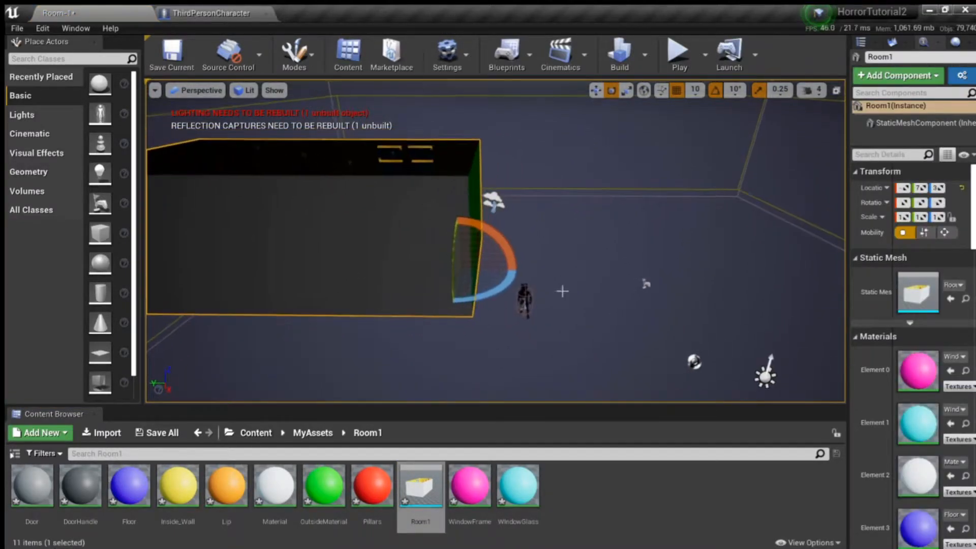
Step: Move the Room1 mesh sideways and lower it so that it encloses the character
left_click(598, 90)
left_click_drag(414, 273, 591, 277)
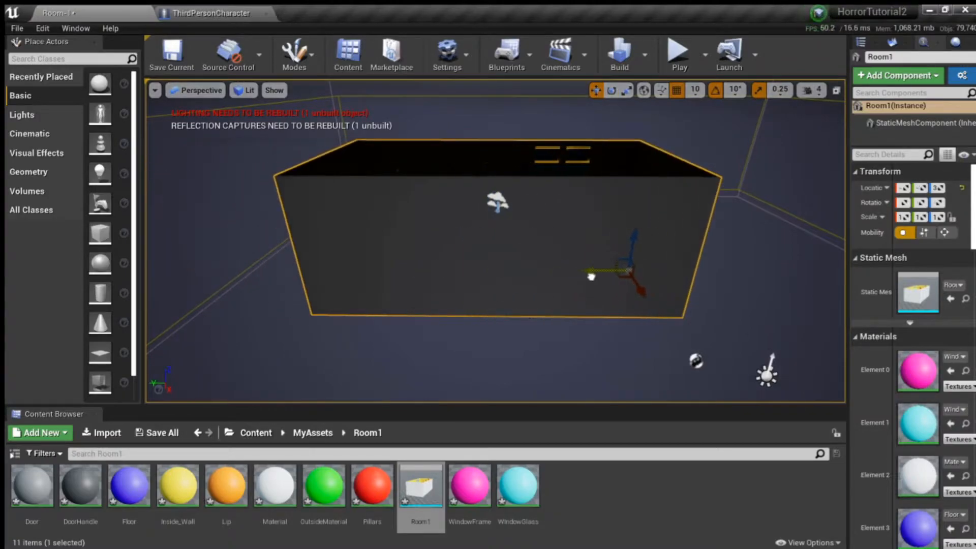
left_click_drag(636, 250, 644, 283)
key("w")
right_click_drag(638, 270, 636, 300)
key("s")
left_click_drag(601, 344, 680, 342)
right_click_drag(679, 327, 573, 257)
key("w")
key("s")
key("w")
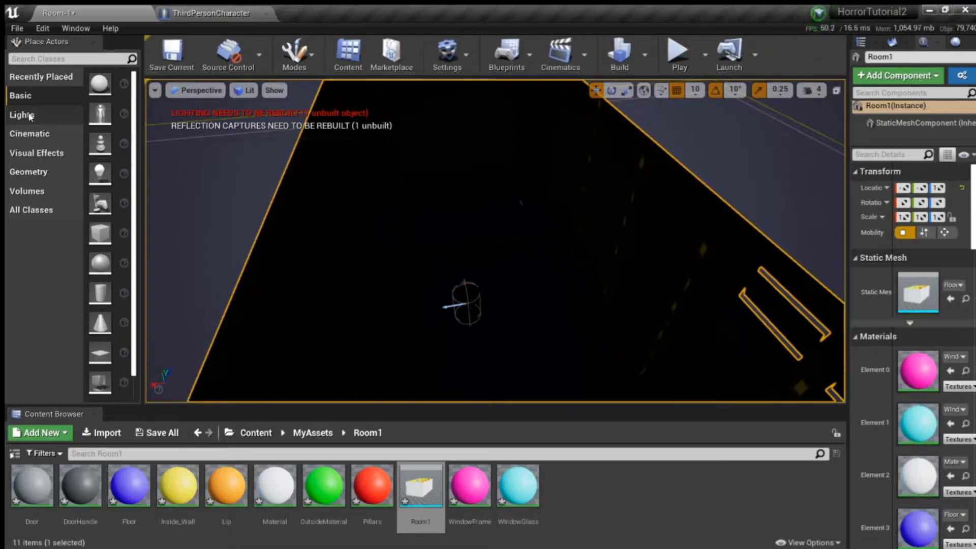
Step: Place a point light inside the room and raise its intensity to about 44 cd
left_click(22, 115)
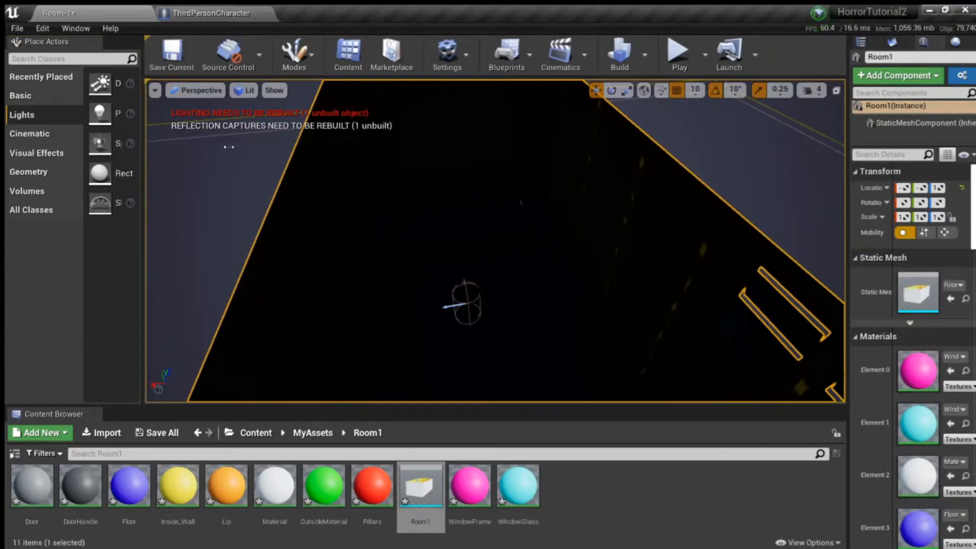
left_click_drag(145, 153, 209, 152)
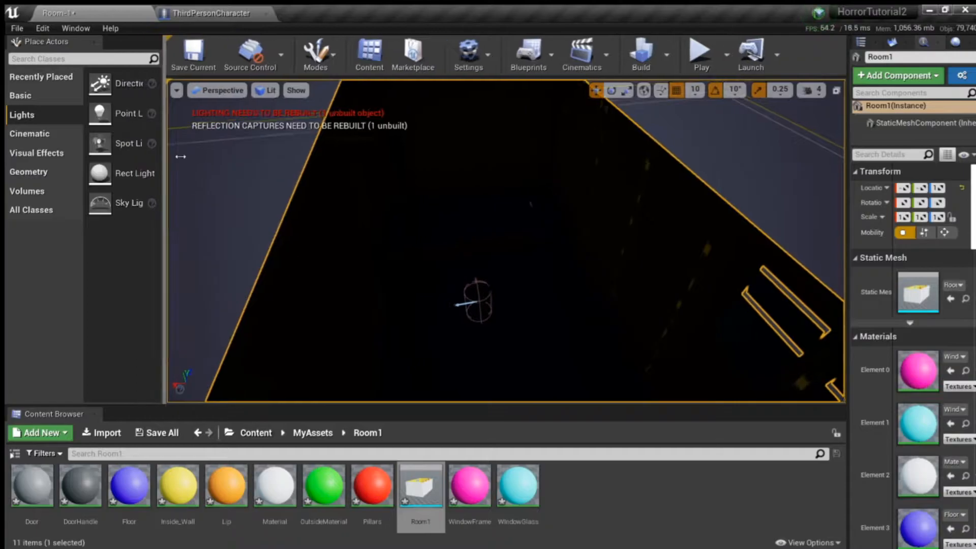
left_click_drag(127, 113, 529, 259)
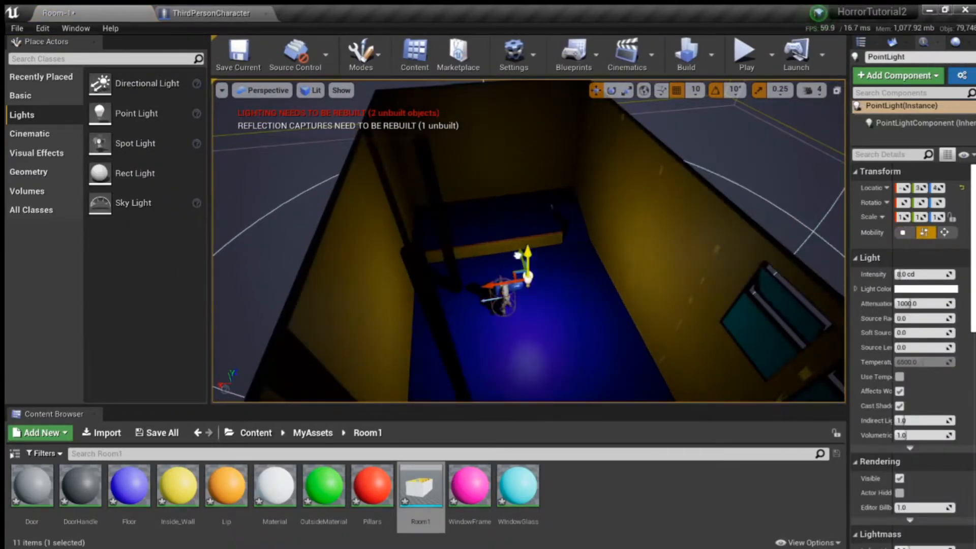
right_click_drag(590, 255, 499, 235)
left_click_drag(930, 277, 952, 277)
Step: Move the point light across the room to the window wall and raise it
right_click_drag(712, 254, 642, 261)
left_click_drag(620, 272, 423, 344)
right_click_drag(621, 214, 427, 213)
left_click_drag(585, 188, 374, 188)
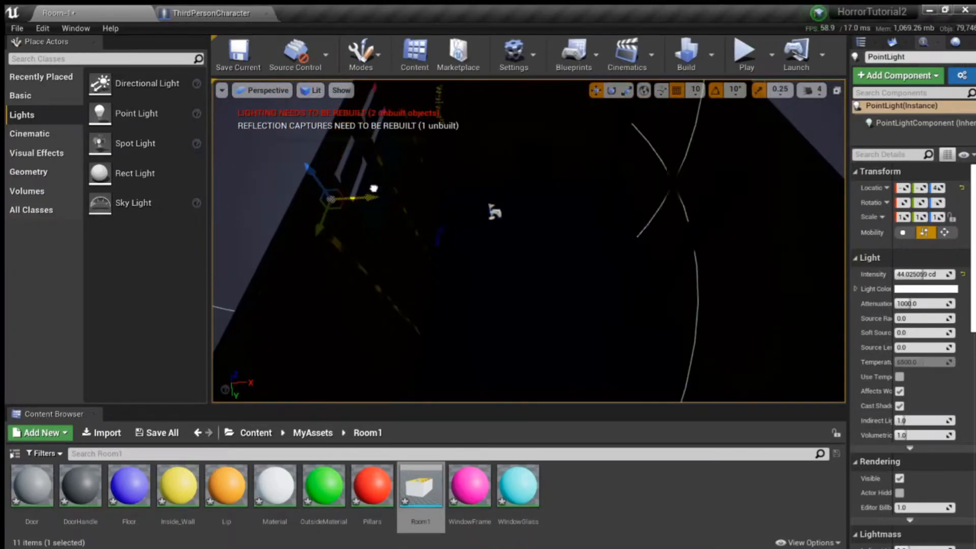
left_click_drag(302, 106, 299, 103)
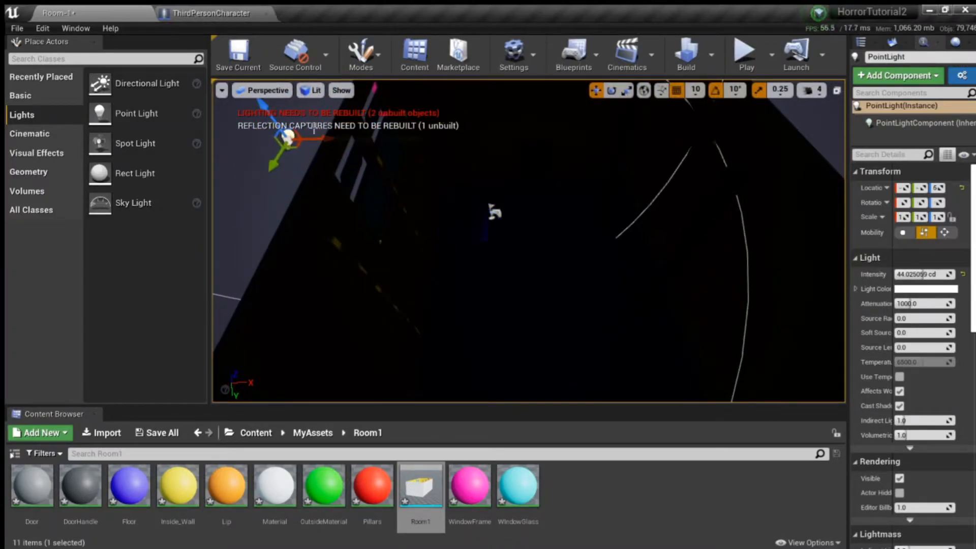
left_click_drag(334, 138, 402, 147)
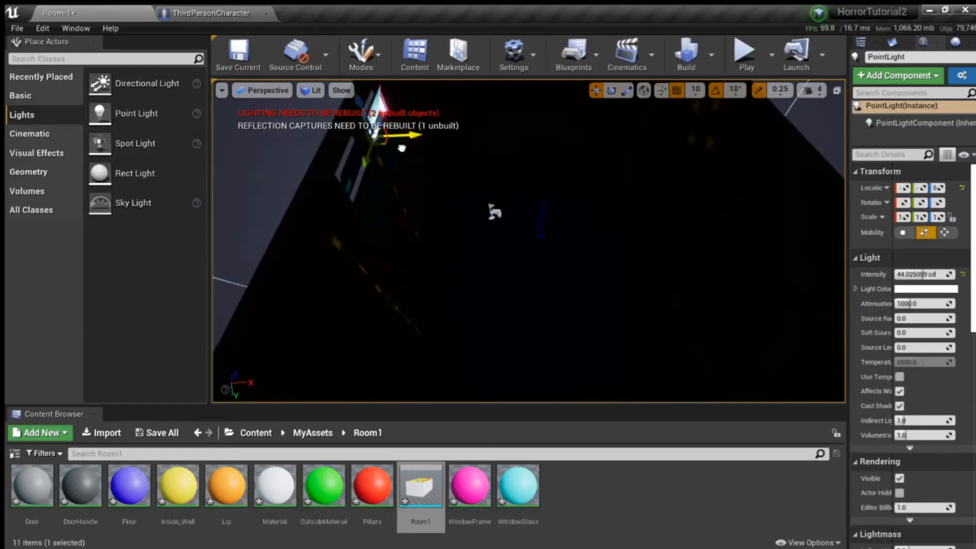
Step: Locate the point light outside the windows and shift it farther from the exterior wall
right_click_drag(475, 183, 447, 193)
mouse_move(432, 232)
left_mouse_down()
mouse_move(430, 218)
mouse_move(432, 228)
left_mouse_up()
right_click_drag(432, 228, 428, 225)
left_click_drag(436, 231, 438, 226)
mouse_move(632, 279)
right_mouse_down()
mouse_move(648, 288)
mouse_move(632, 278)
right_mouse_up()
right_click_drag(481, 215, 482, 215)
left_click_drag(453, 203, 385, 219)
right_click_drag(760, 236, 658, 191)
left_click(628, 186)
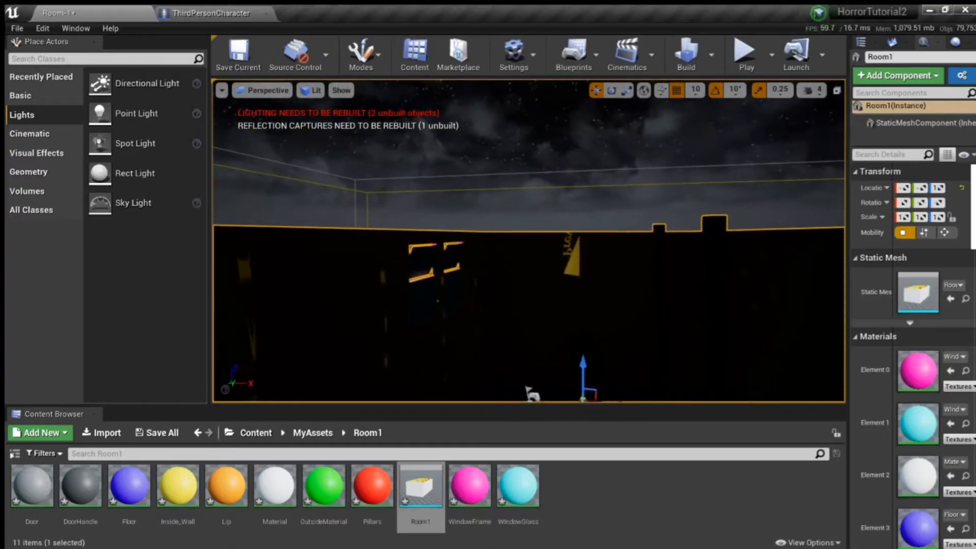
key("a")
right_click_drag(481, 272, 448, 273)
key("w")
key("d")
key("w")
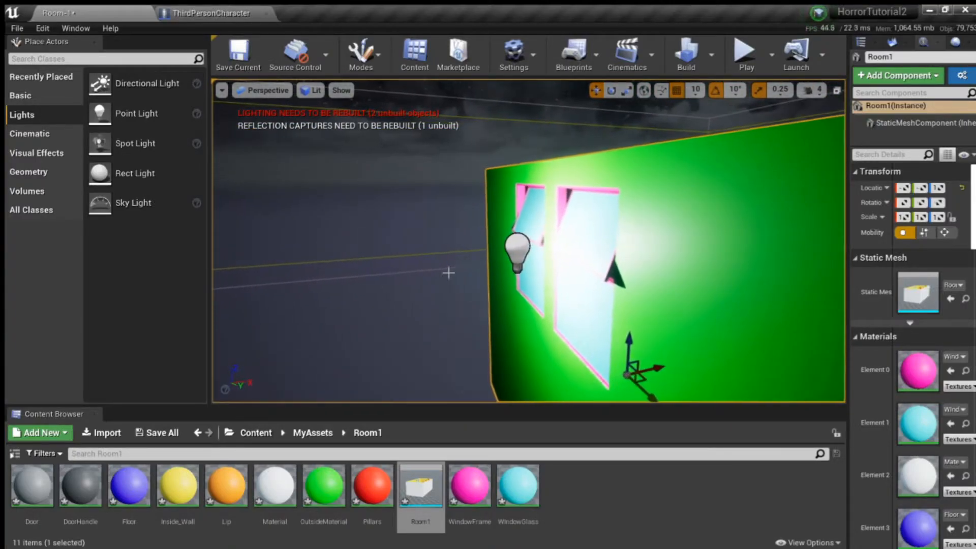
left_click_drag(519, 247, 497, 256)
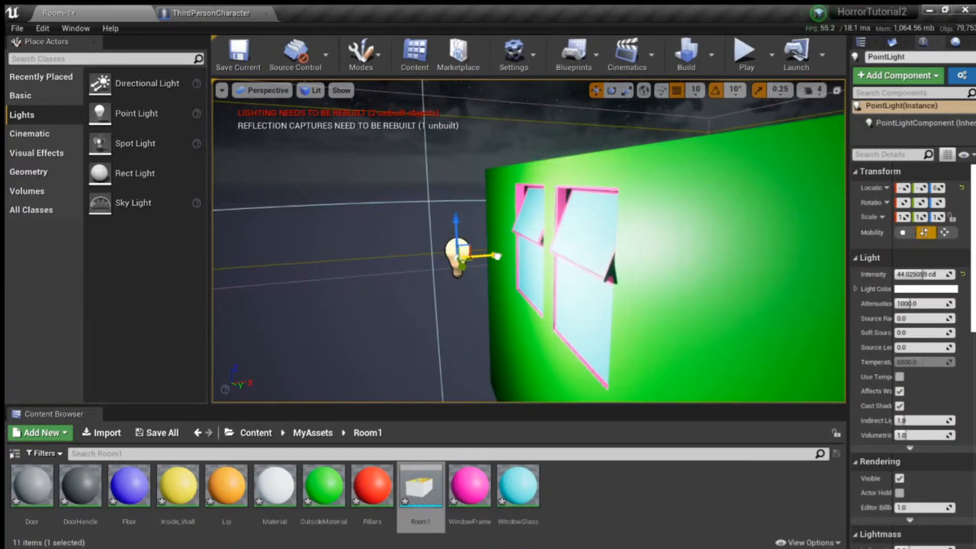
Step: Move the point light back inside the room, high above the blue floor
key("w")
right_click_drag(664, 308, 607, 363)
key("s")
left_click_drag(489, 204, 575, 327)
key("w")
right_click_drag(573, 327, 630, 367)
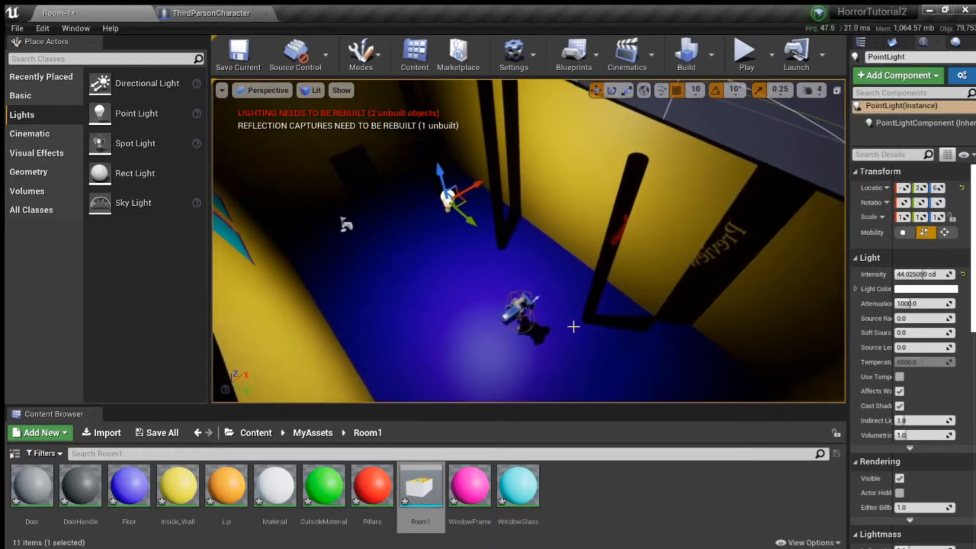
Step: Move the third-person character onto the raised platform at the end of the room
left_click(520, 308)
key("a")
right_click_drag(520, 308, 610, 318)
left_click_drag(553, 254, 671, 194)
right_click_drag(671, 194, 803, 198)
key("w")
right_click_drag(509, 168, 409, 134)
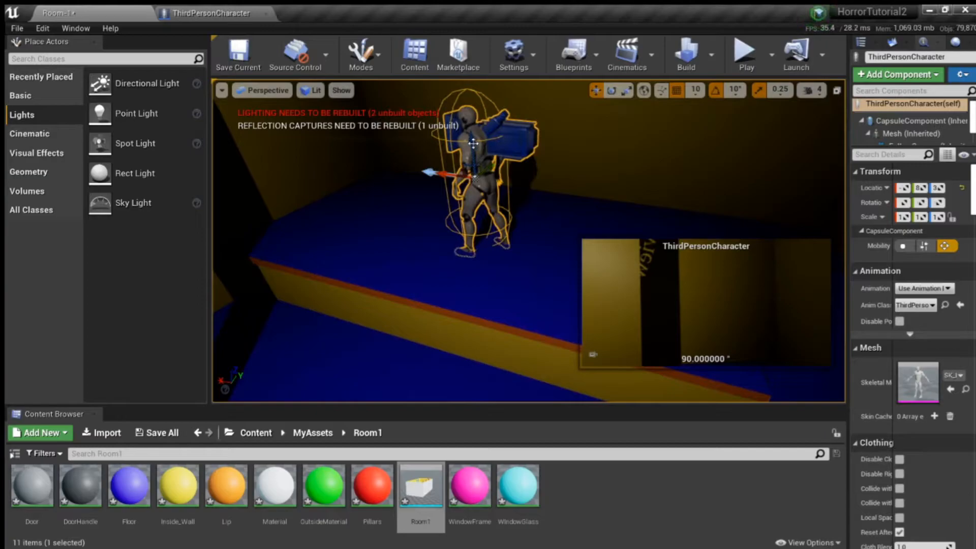
left_click_drag(473, 144, 471, 132)
right_click_drag(545, 168, 562, 241)
Step: Rotate the character so that its camera looks down the length of the room
left_click(612, 91)
right_click_drag(473, 226, 518, 242)
left_click_drag(473, 226, 440, 232)
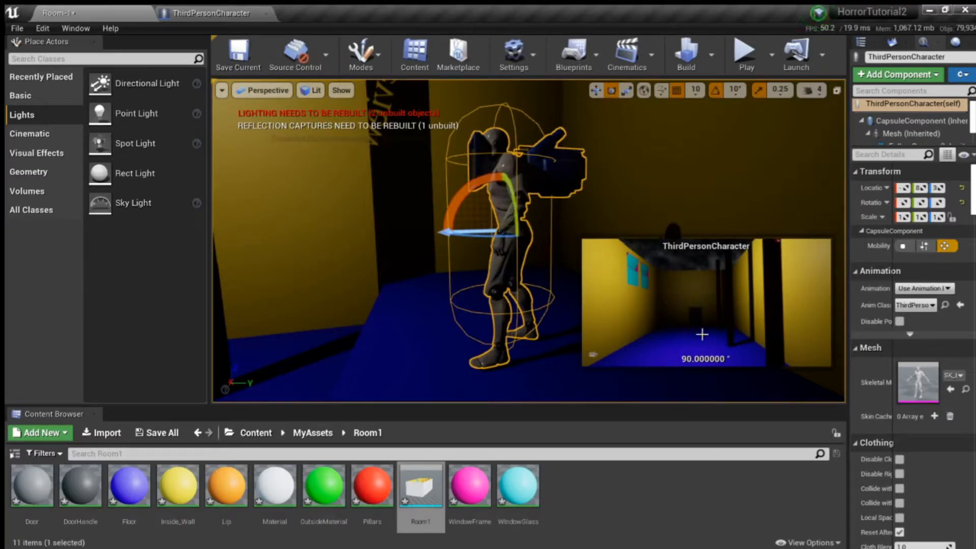
right_click_drag(291, 277, 132, 272)
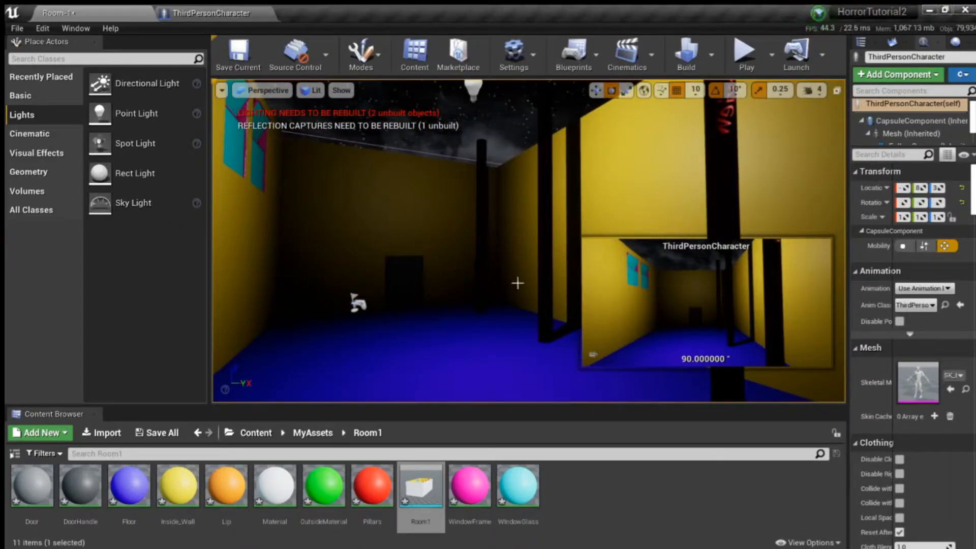
Step: Play-test the level with the character on the raised platform and end the session
right_click_drag(516, 281, 585, 300)
right_click_drag(475, 340, 356, 353)
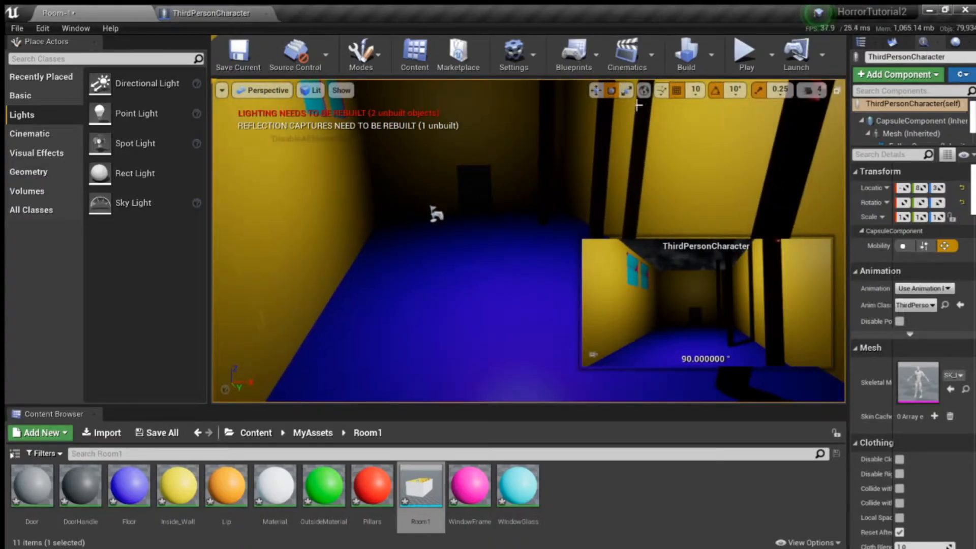
left_click(744, 60)
left_click(779, 60)
Step: Open the placed Room1 mesh in the static mesh editor and inspect the room from outside and inside
right_click_drag(559, 203, 585, 203)
left_click(556, 171)
right_click_drag(555, 170, 437, 107)
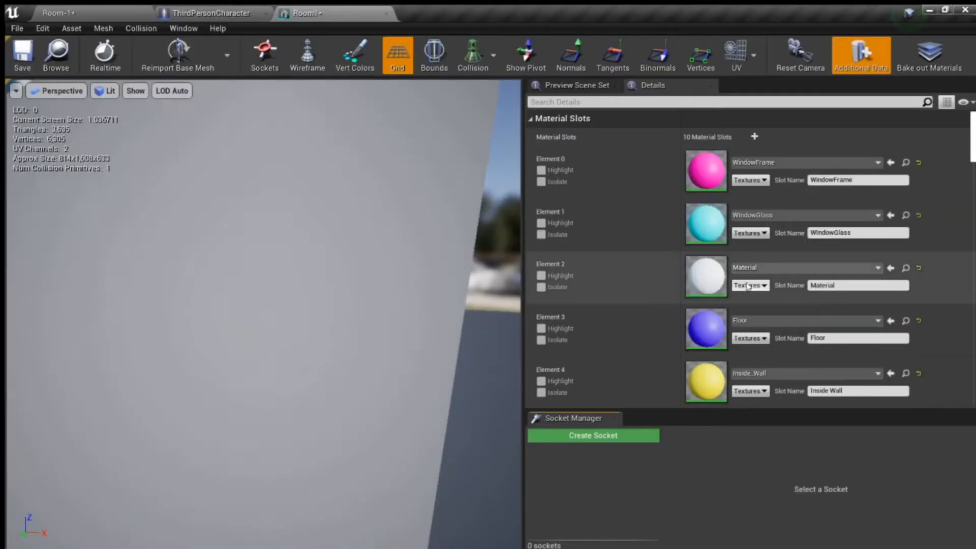
scroll(435, 260, "down", 8)
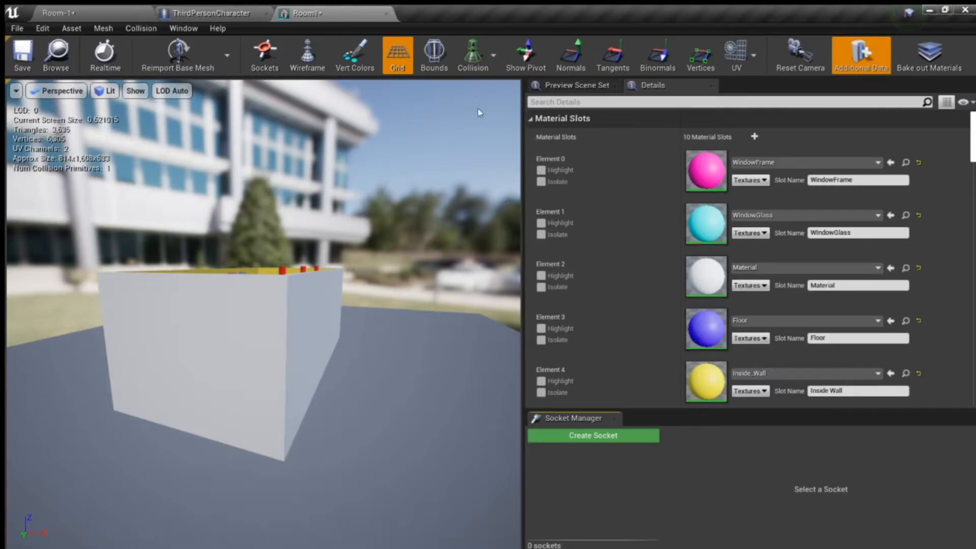
right_click_drag(468, 129, 432, 183)
left_click(498, 87)
right_click_drag(300, 200, 300, 199)
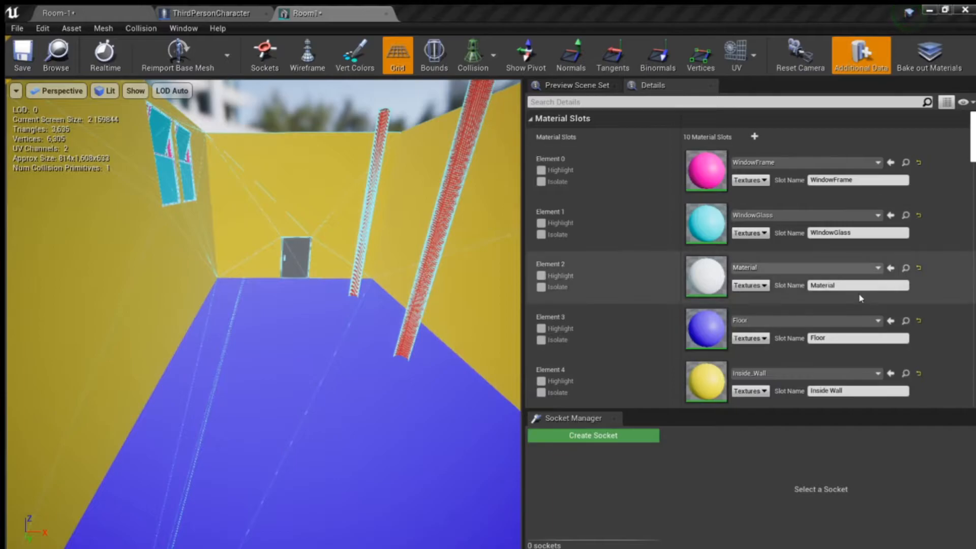
Step: Change the Collision Complexity in the Room1 mesh's collision settings
scroll(858, 292, "down", 10)
scroll(714, 305, "down", 10)
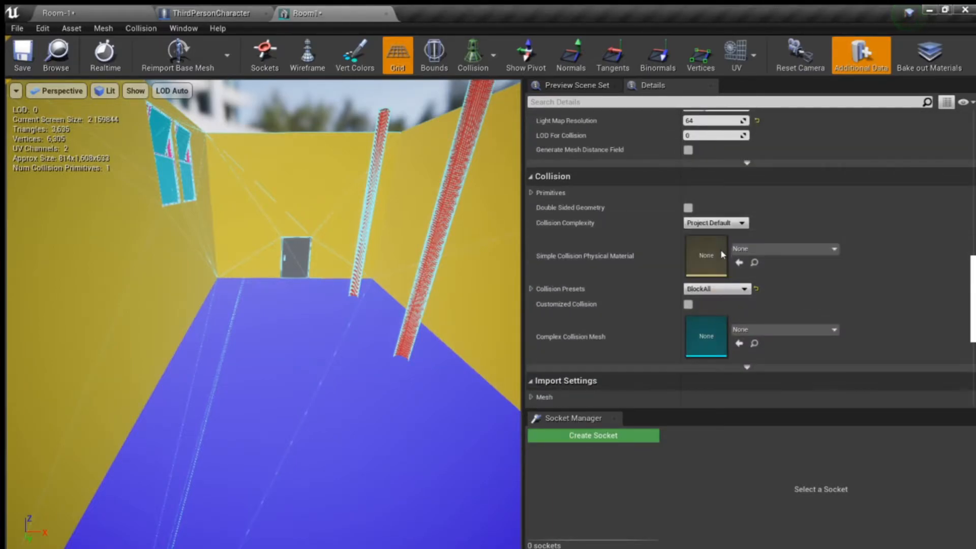
scroll(681, 229, "up", 15)
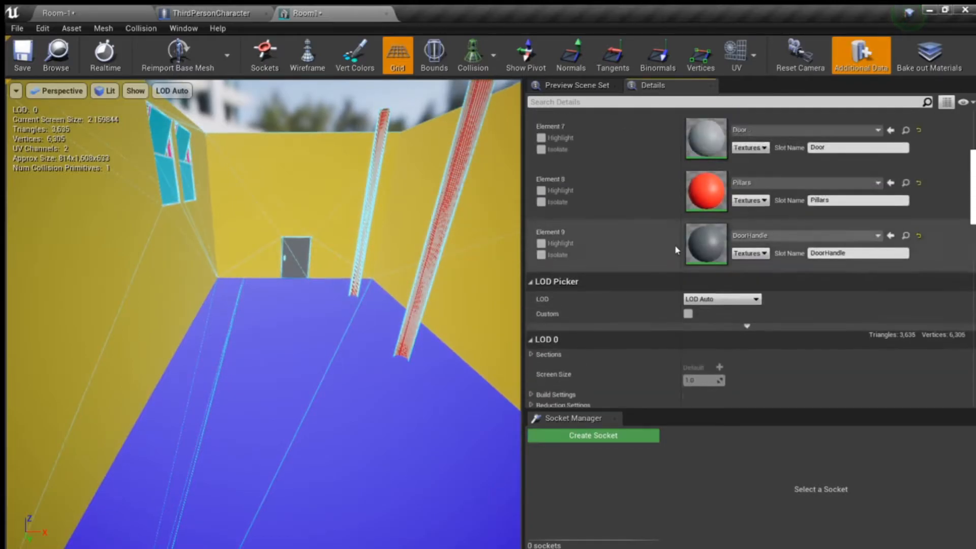
scroll(664, 284, "down", 8)
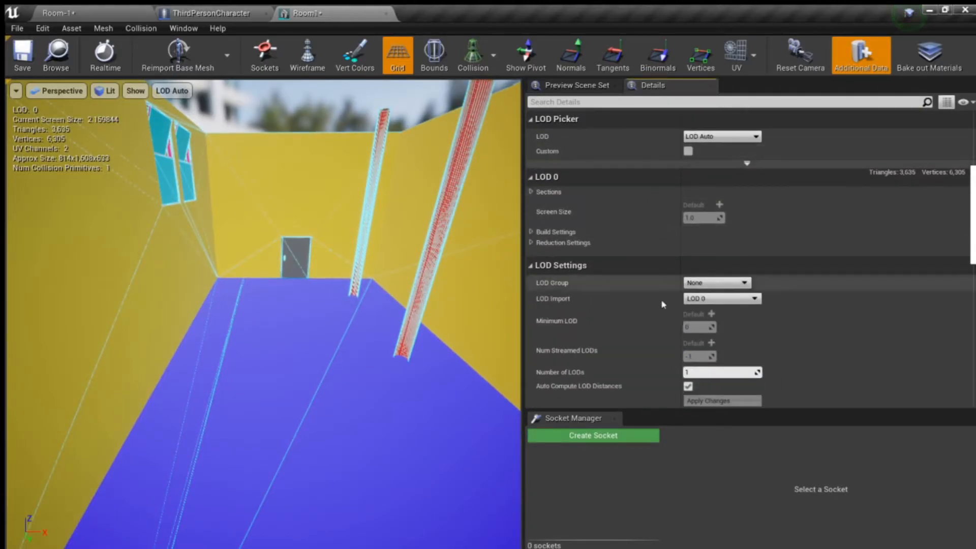
scroll(665, 285, "down", 3)
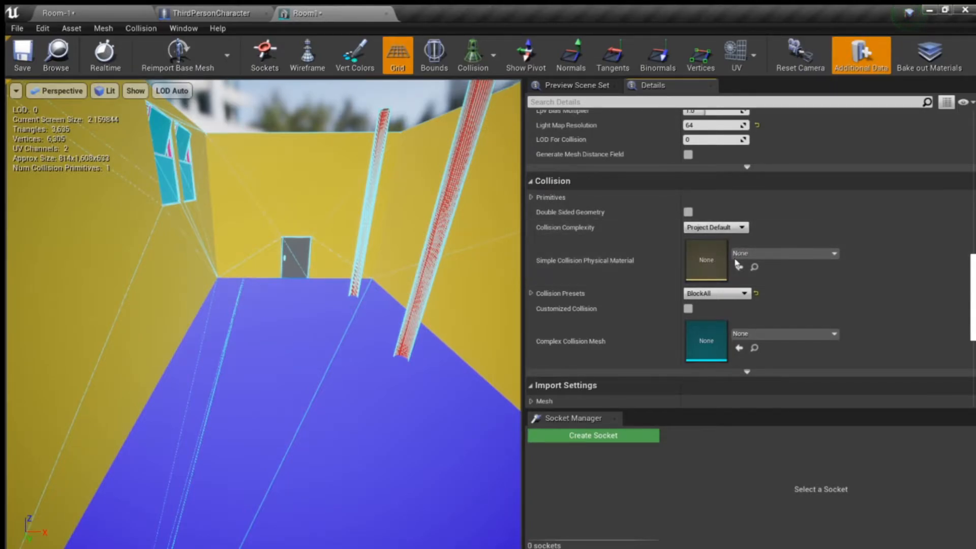
left_click(697, 260)
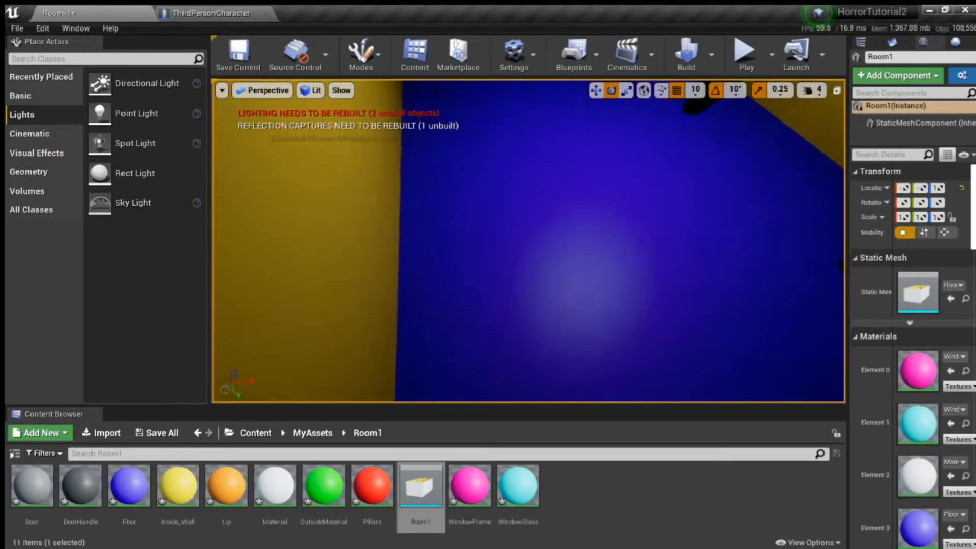
Step: Play-test the Room-1 level by walking the character around the room, and end the session
right_click_drag(529, 242, 691, 183)
key("alt+p")
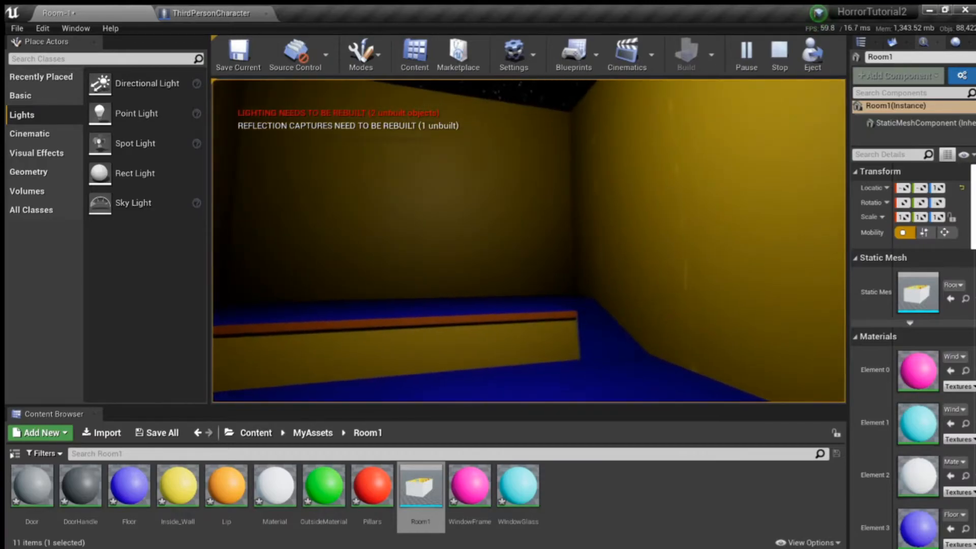
key("Escape")
Step: Select the Room1 mesh in the level and bring up its list of material elements
key("s")
right_click_drag(371, 320, 81, 305)
key("w")
right_click_drag(482, 228, 655, 237)
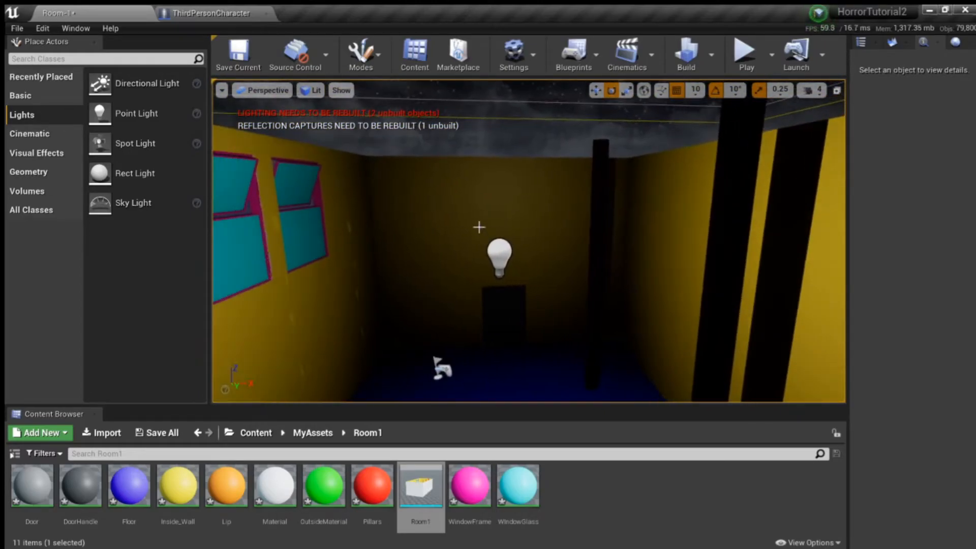
left_click(480, 257)
scroll(894, 325, "down", 3)
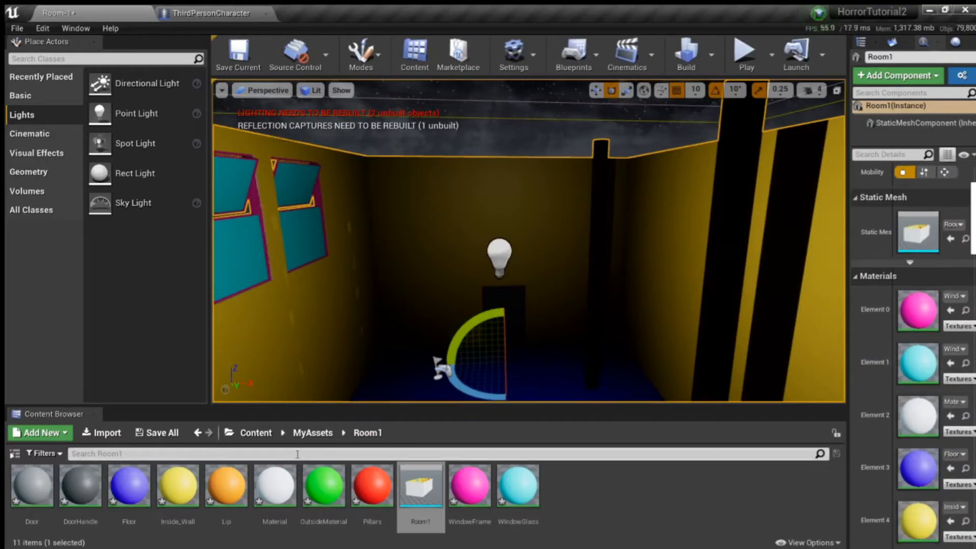
Step: Browse to the Materials folder inside StarterContent
left_click(243, 432)
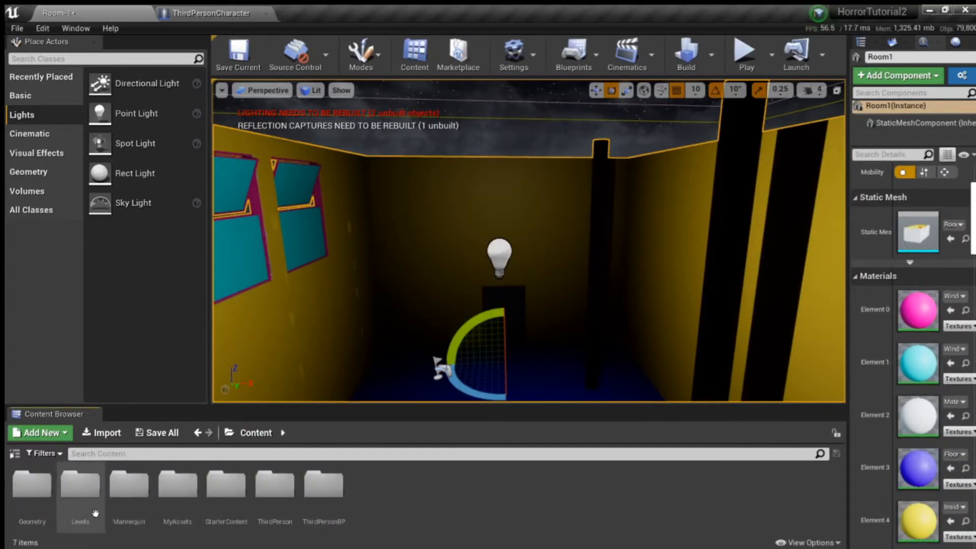
double_click(226, 488)
double_click(273, 492)
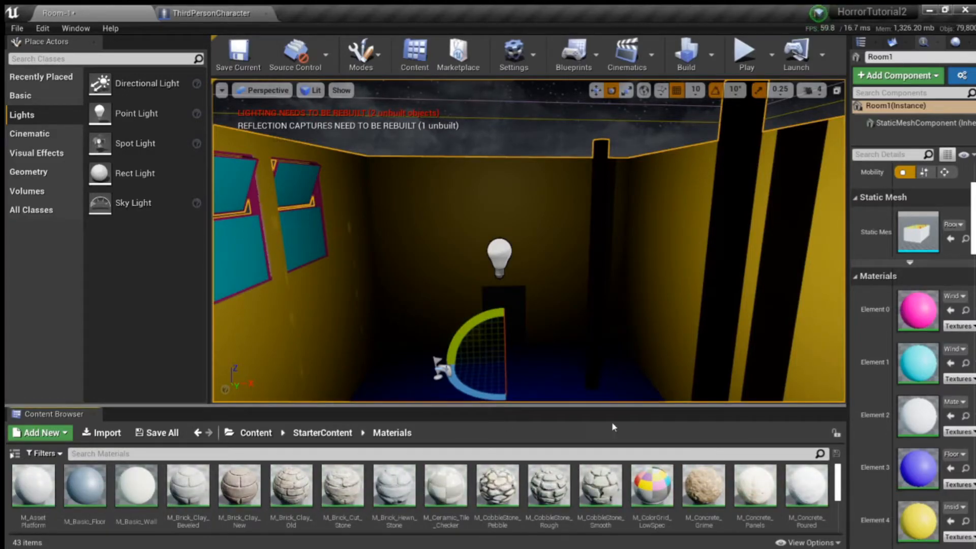
Step: Assign the M_Brick_Clay_New material to Element 6, the outside walls of the Room1 mesh
key("f")
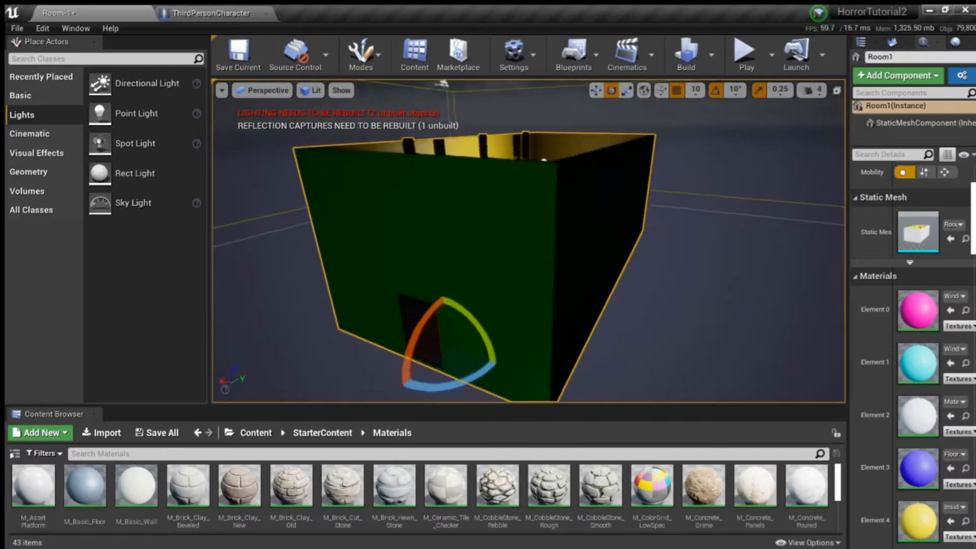
scroll(970, 407, "down", 5)
scroll(958, 413, "down", 6)
scroll(938, 418, "up", 4)
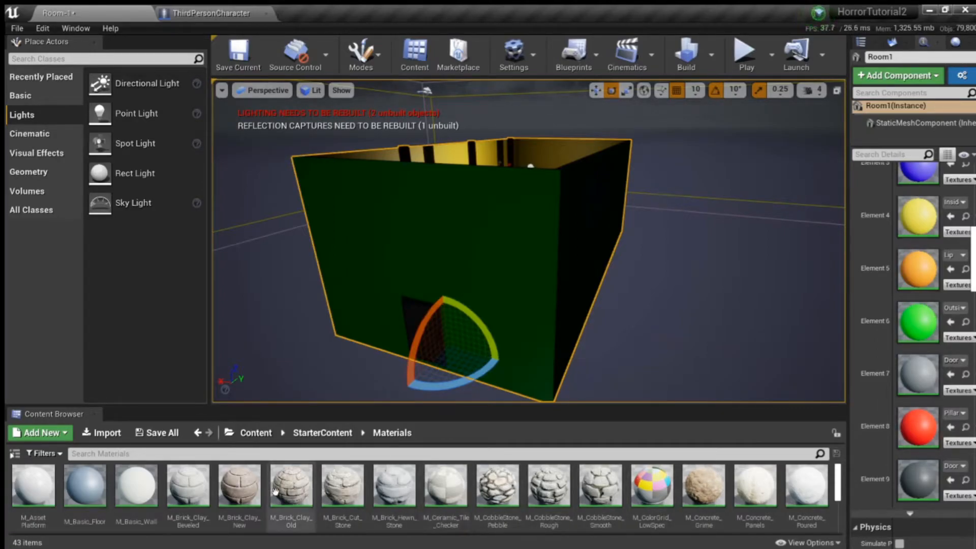
left_click(244, 489)
left_click(951, 322)
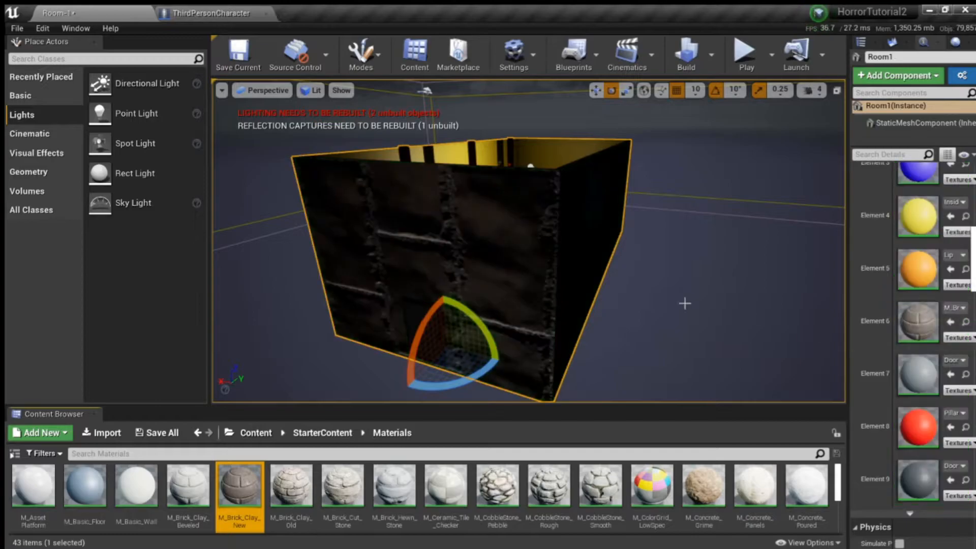
Step: Examine the node graph of the M_Brick_Clay_New material and return to the Room-1 level
mouse_move(582, 298)
right_mouse_down()
mouse_move(518, 294)
mouse_move(590, 302)
right_mouse_up()
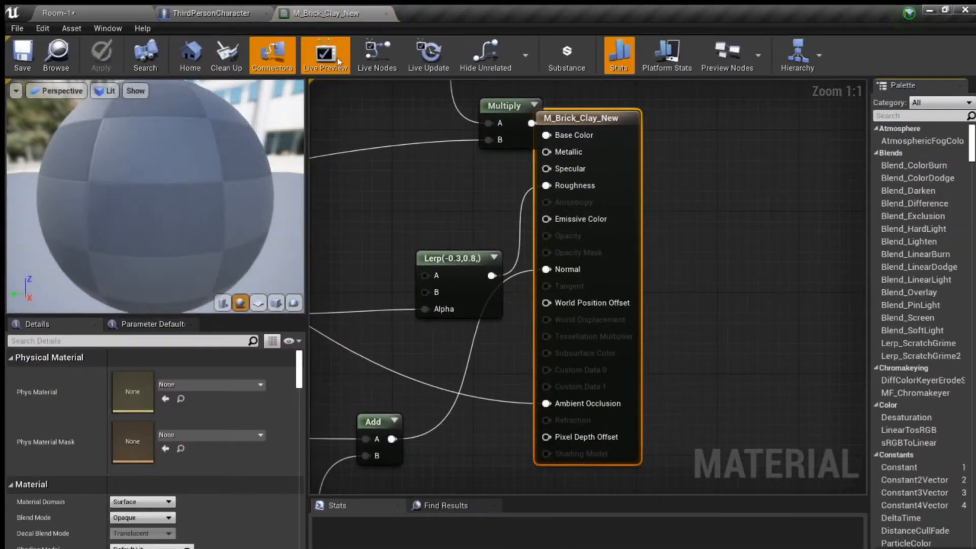
left_click(388, 13)
left_click(102, 9)
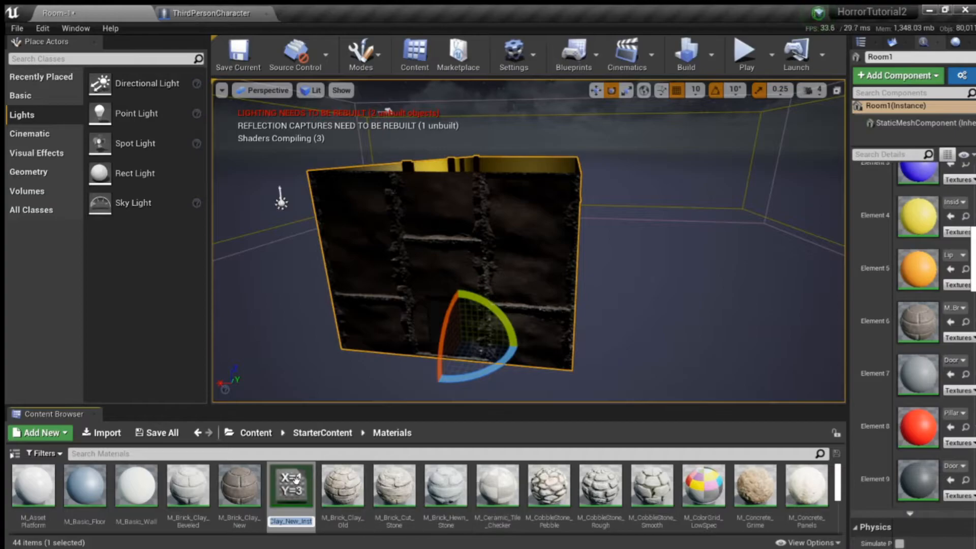
Step: Create the material instance M_Brick_Clay_New_Inst, open it and expand its Lightmass Settings and Material Property Overrides
left_click(296, 489)
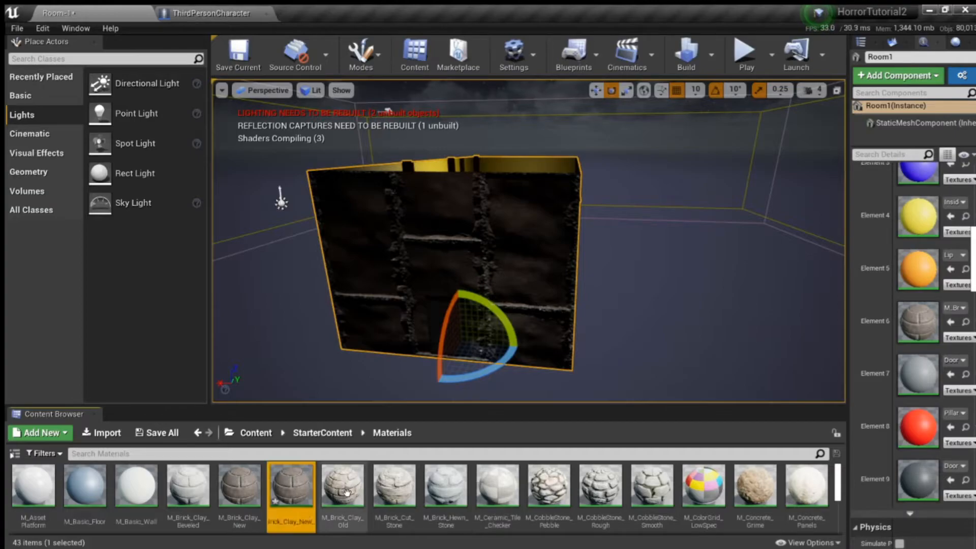
double_click(291, 485)
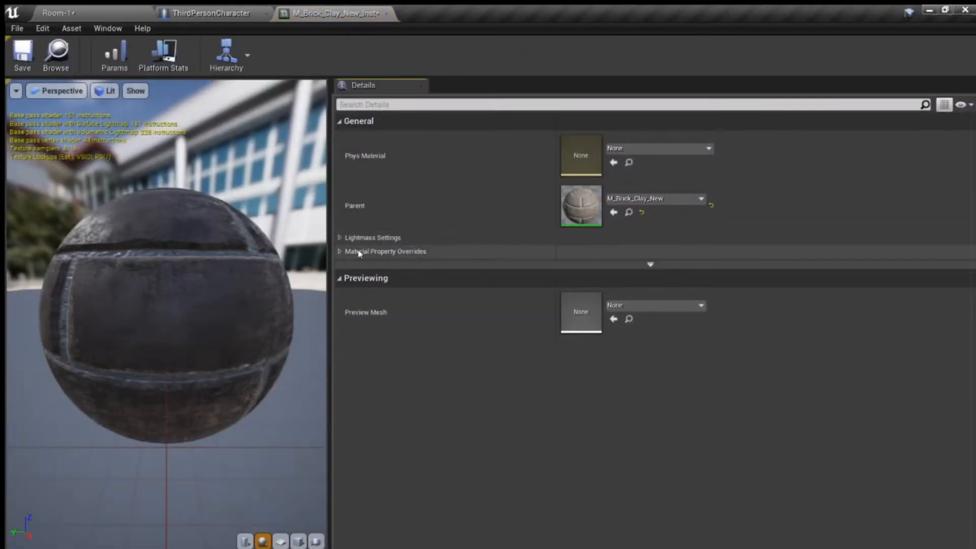
left_click(340, 238)
left_click(339, 310)
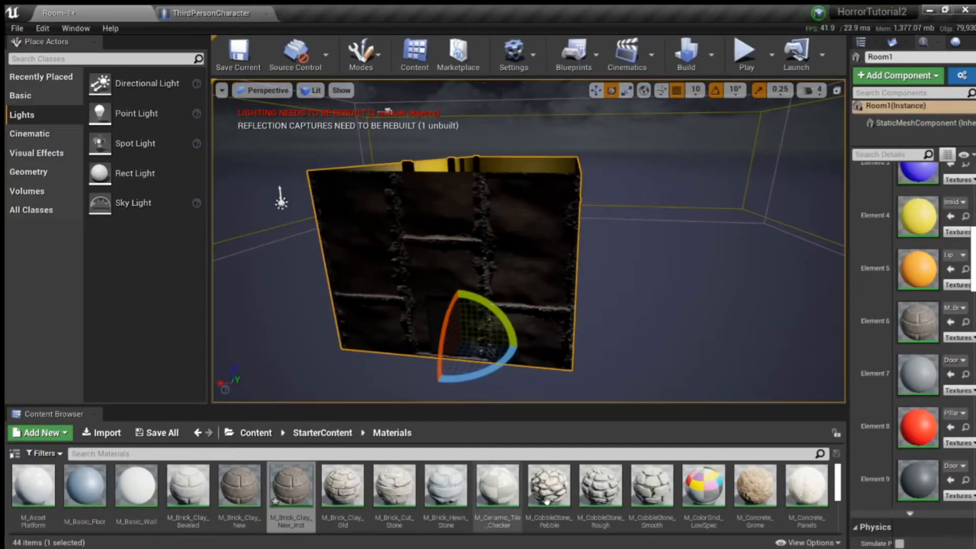
Step: Browse the remaining starter materials, return to the Content folder and inspect the room's walls, pillars and floor from inside and above
scroll(546, 500, "down", 5)
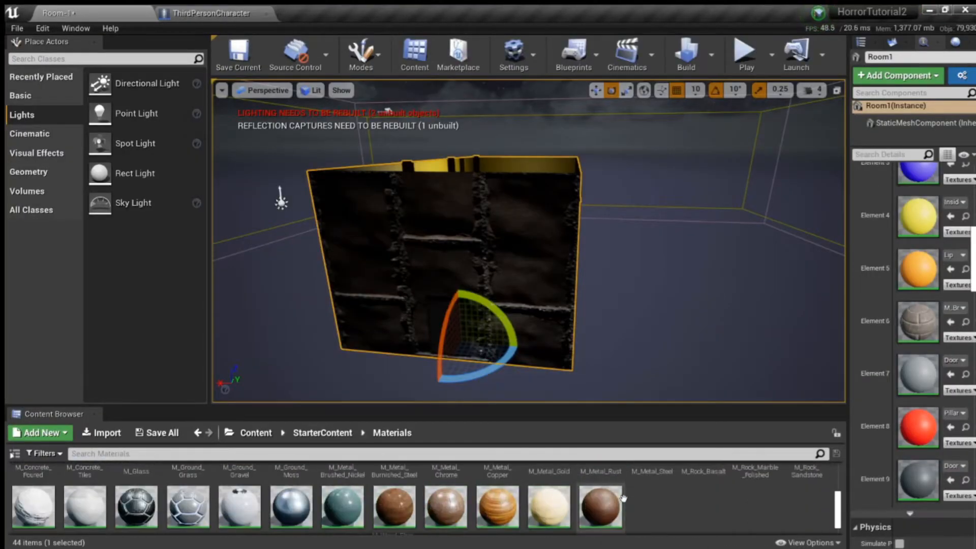
left_click(261, 432)
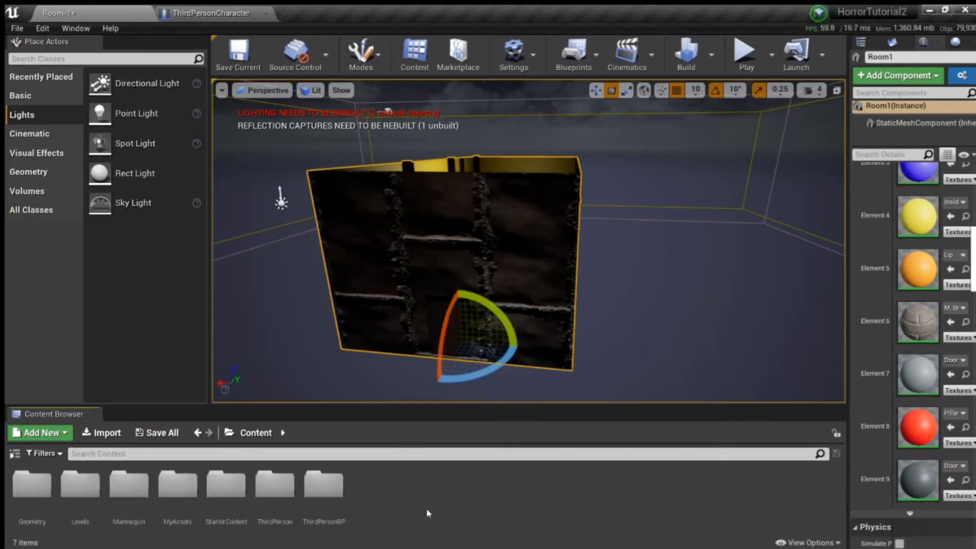
key("w")
right_click_drag(670, 246, 688, 268)
key("w")
scroll(673, 285, "up", 4)
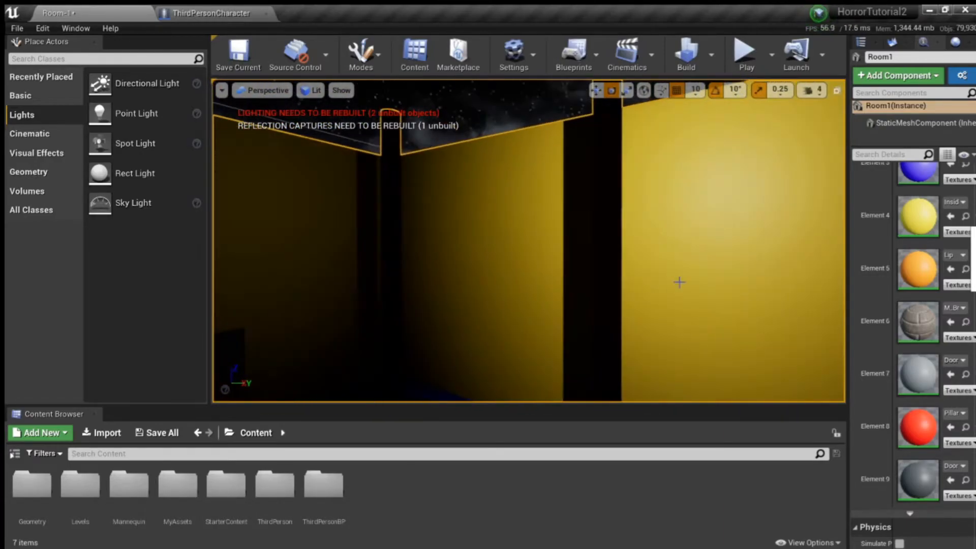
right_click_drag(473, 227, 574, 231)
right_click_drag(264, 196, 244, 229)
key("s")
key("d")
right_click_drag(466, 220, 437, 198)
key("s")
key("w")
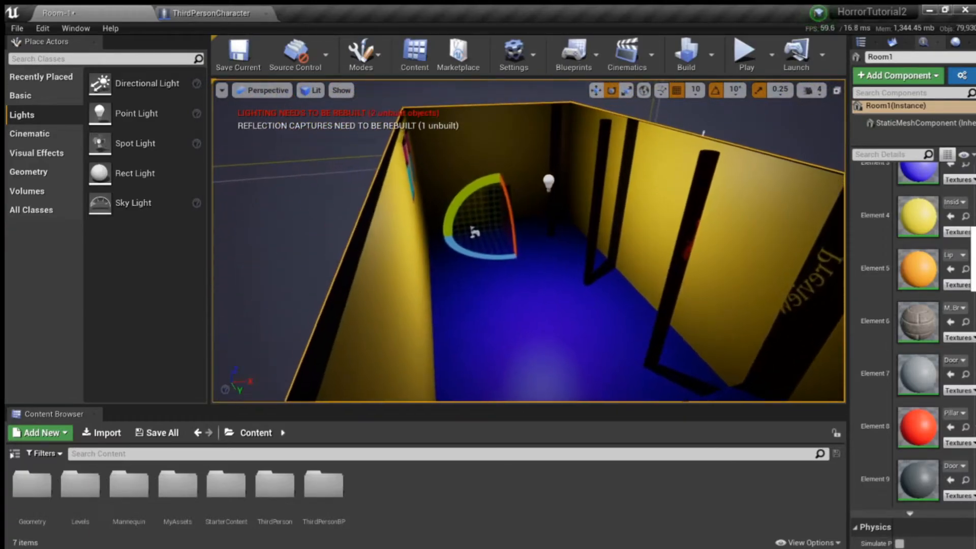
Step: Select the point light inside the room and move it slightly toward the wall with the pillars
left_click(552, 184)
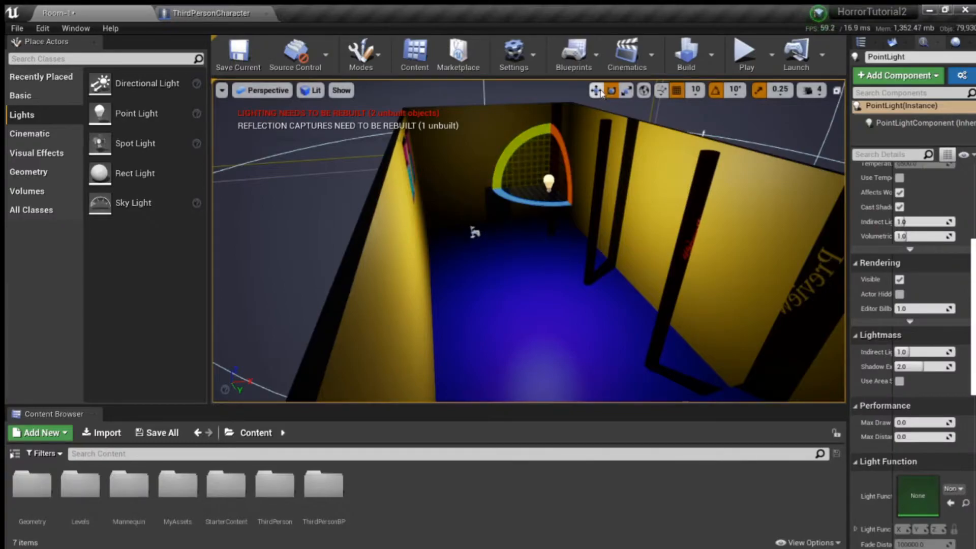
key("w")
left_click_drag(583, 180, 581, 273)
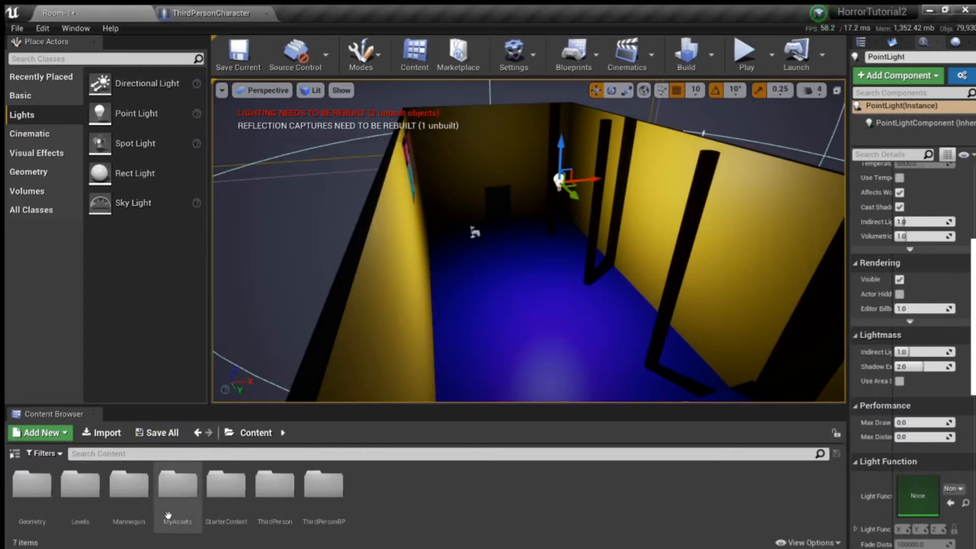
Step: Place the StarterContent prop SM_Lamp_Ceiling beside the pillar nearest the door and add a copy beside the pillar near the platform
double_click(227, 485)
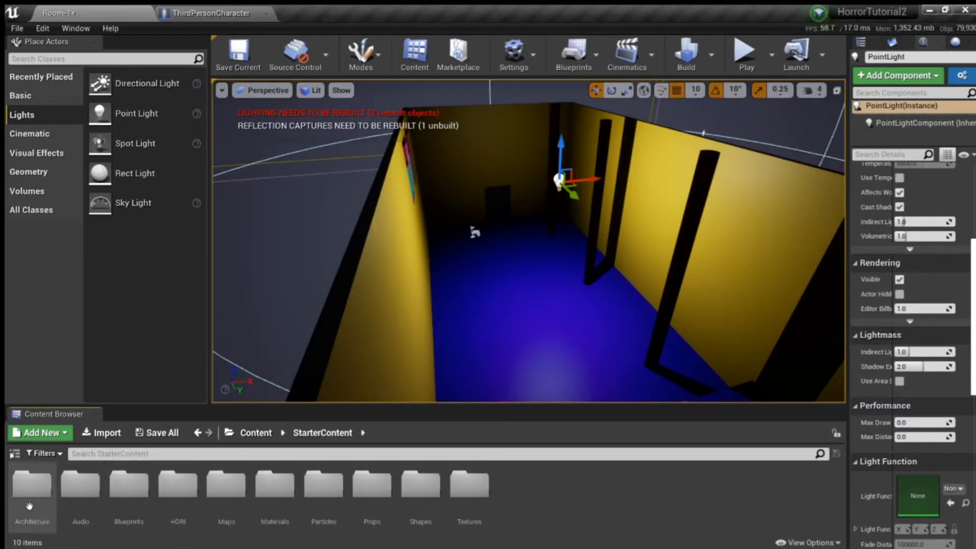
double_click(371, 501)
left_click_drag(498, 488, 516, 206)
right_click_drag(516, 206, 547, 268)
key("w")
left_click_drag(548, 265, 569, 105)
right_click_drag(568, 178, 686, 254)
right_click_drag(528, 214, 512, 205)
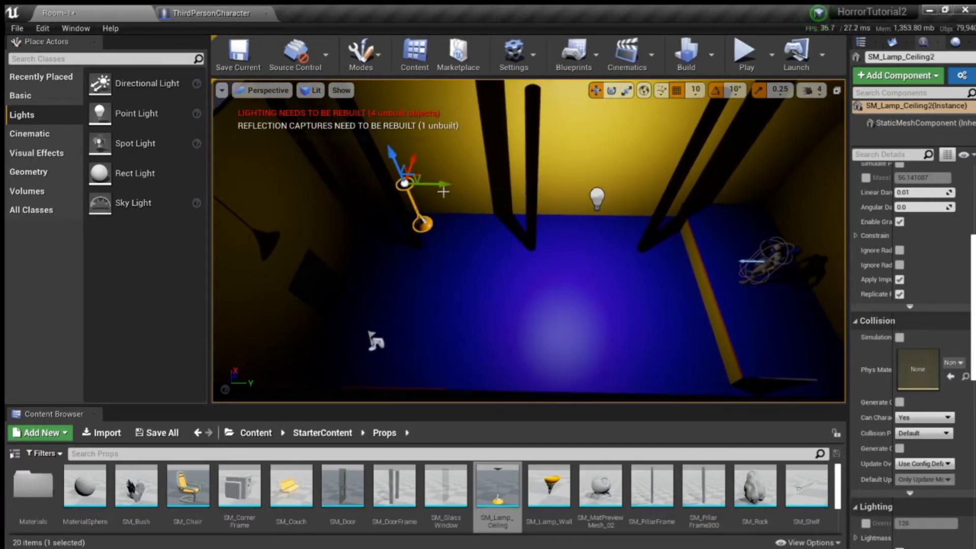
left_click_drag(444, 185, 697, 197, "alt")
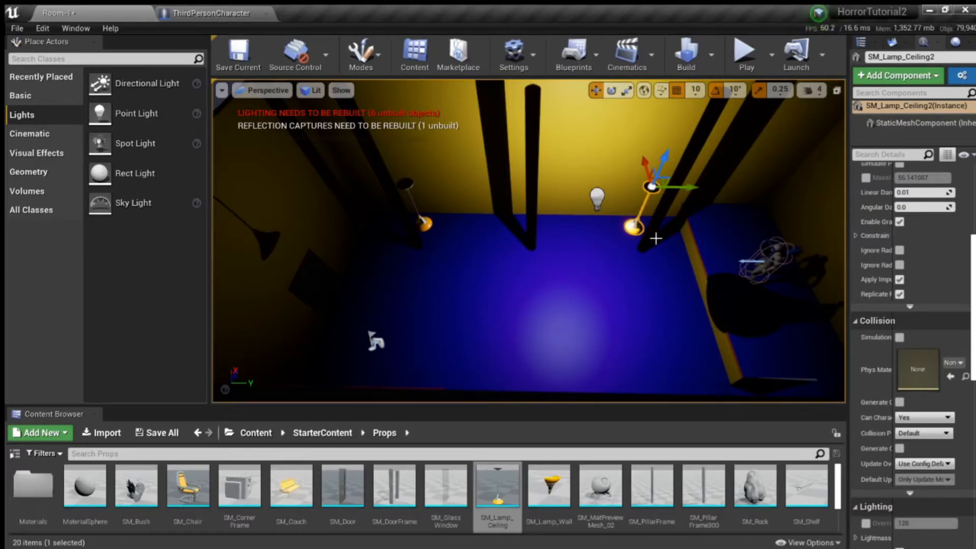
Step: Delete both ceiling lamps from the room
key("Delete")
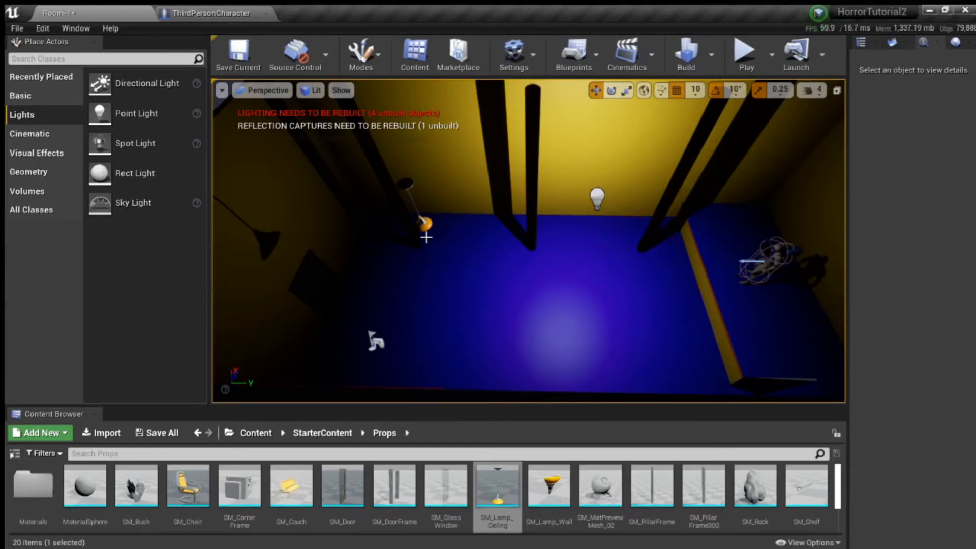
left_click(420, 224)
key("Delete")
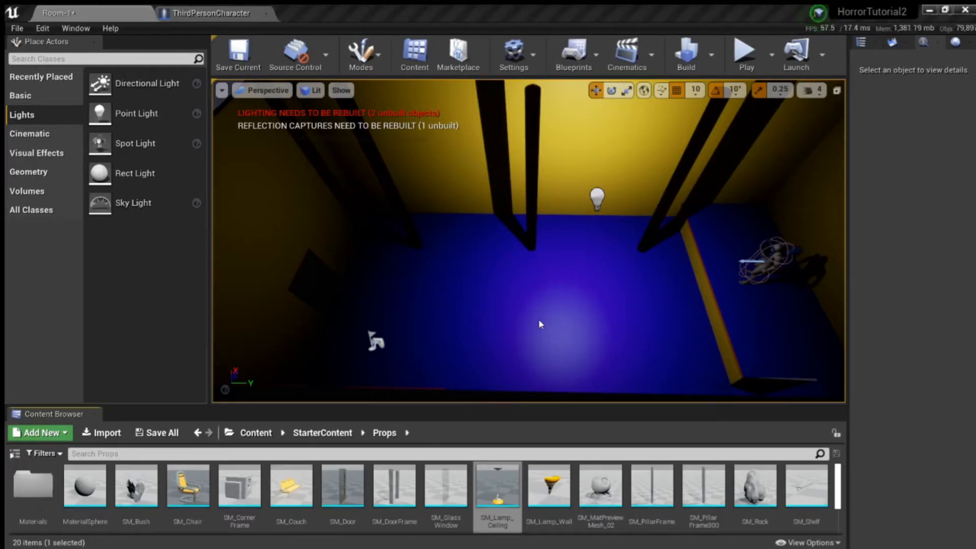
scroll(468, 478, "down", 2)
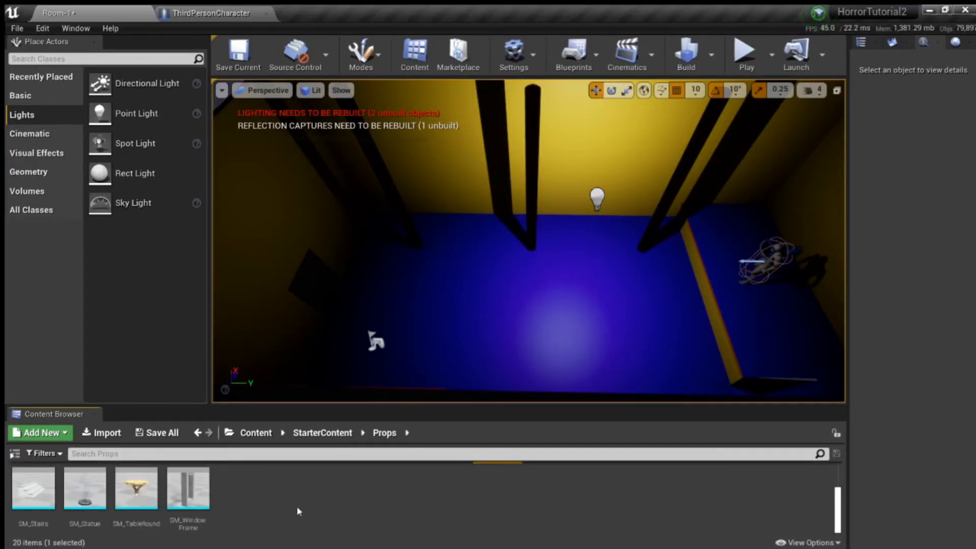
left_click(246, 498)
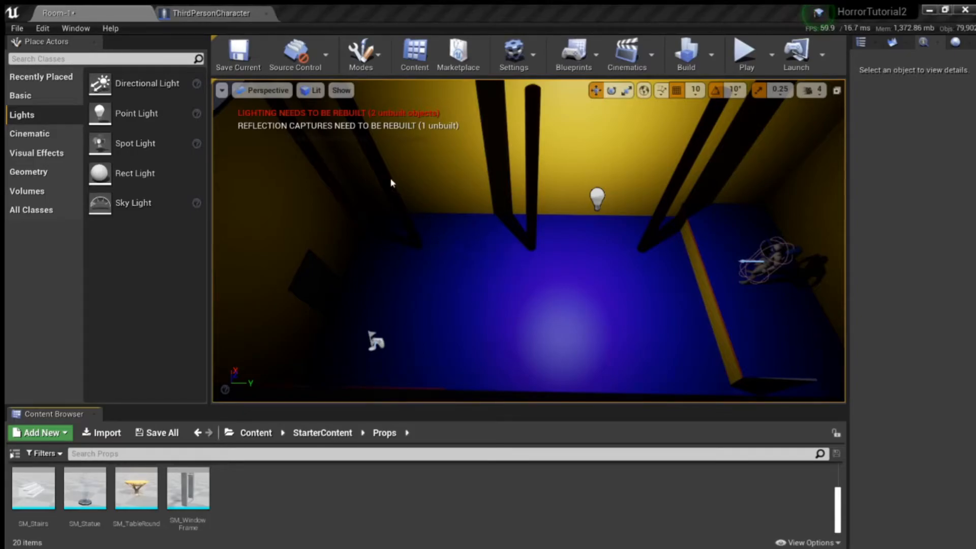
Step: Create an Actor Blueprint named CeilingLamp_BP in the StarterContent Props folder and open it for editing
left_click(371, 179)
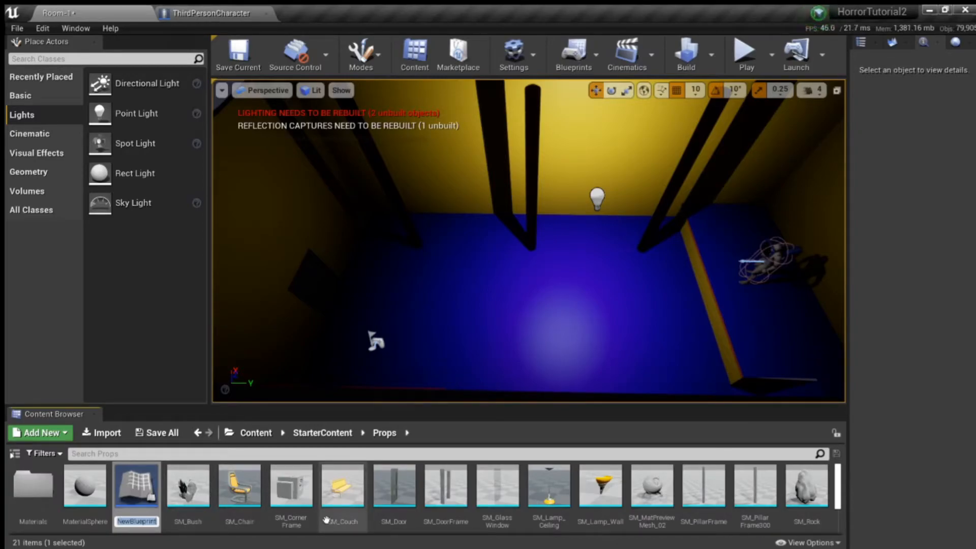
type("Cei")
type("_BP")
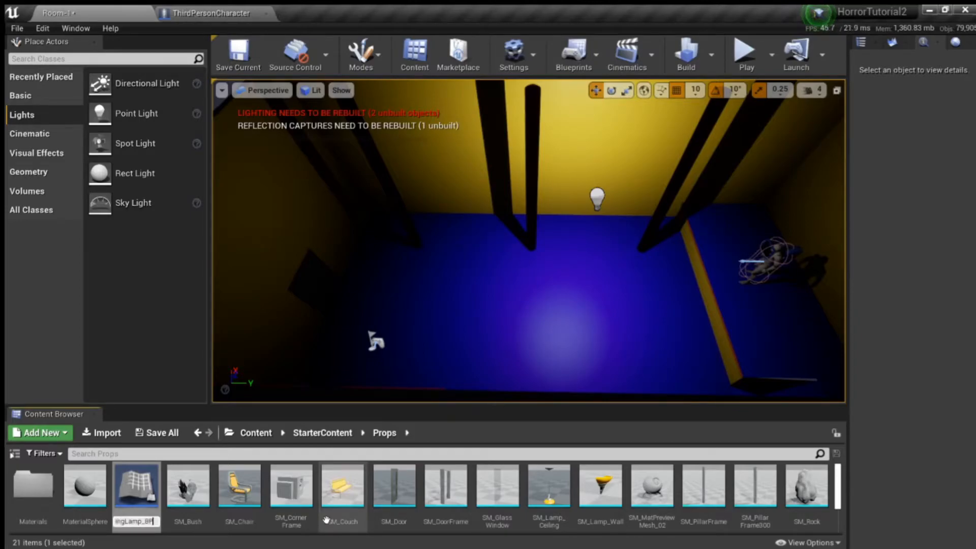
key("Return")
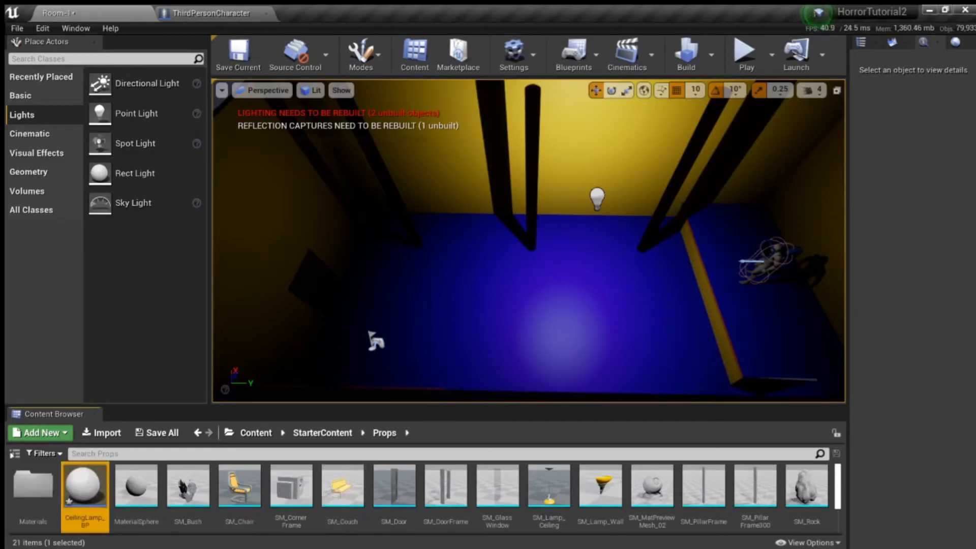
double_click(85, 485)
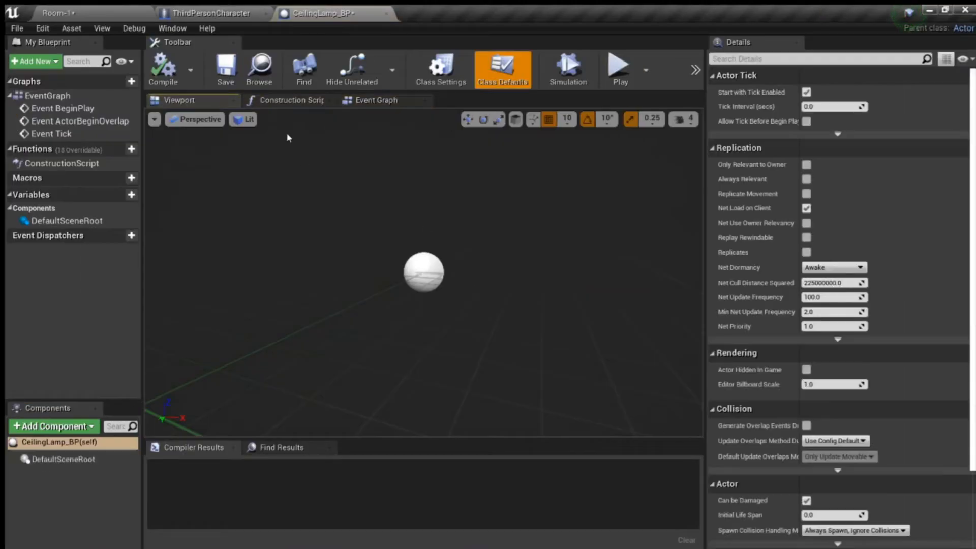
Step: Add a Static Mesh component to CeilingLamp_BP, keeping its default name
left_click(213, 9)
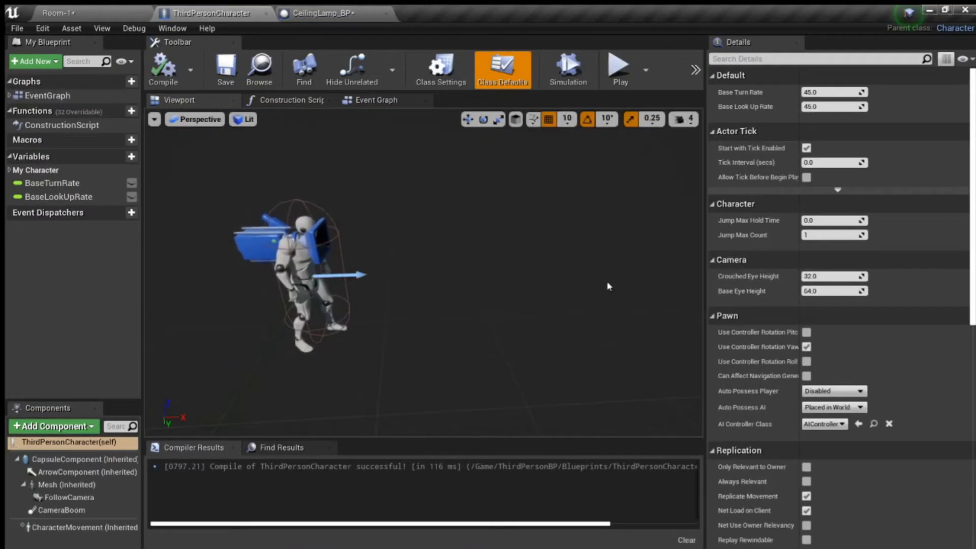
left_click(312, 11)
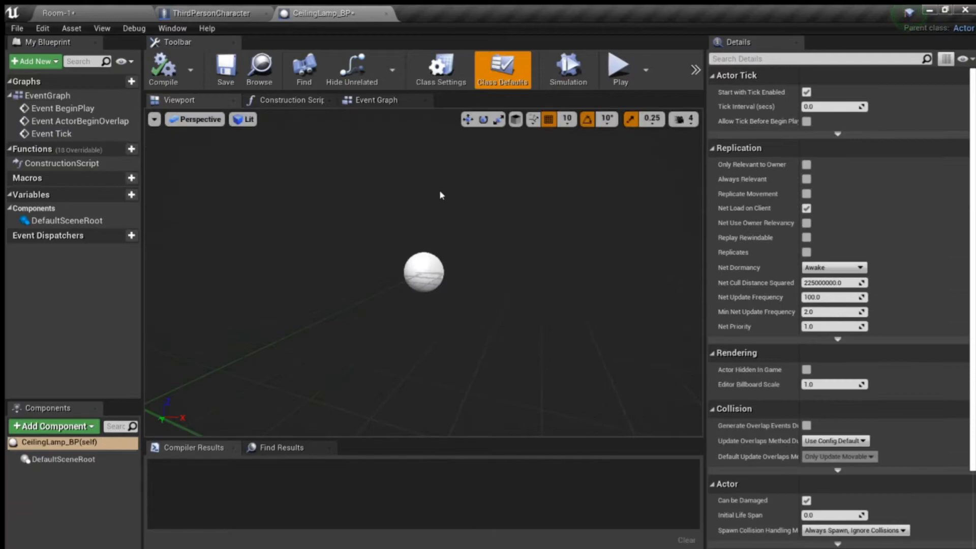
right_click_drag(453, 257, 453, 183)
right_click_drag(539, 305, 493, 290)
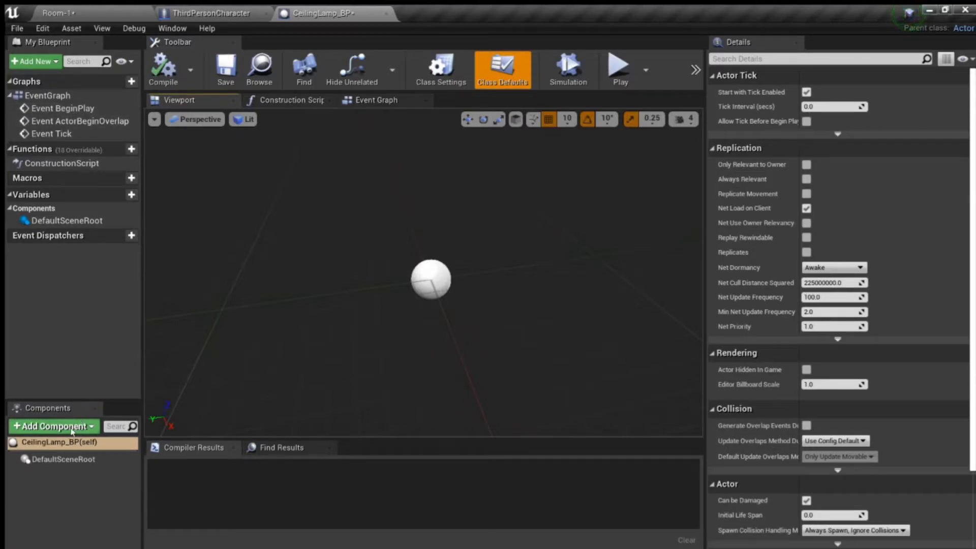
left_click_drag(47, 400, 59, 307)
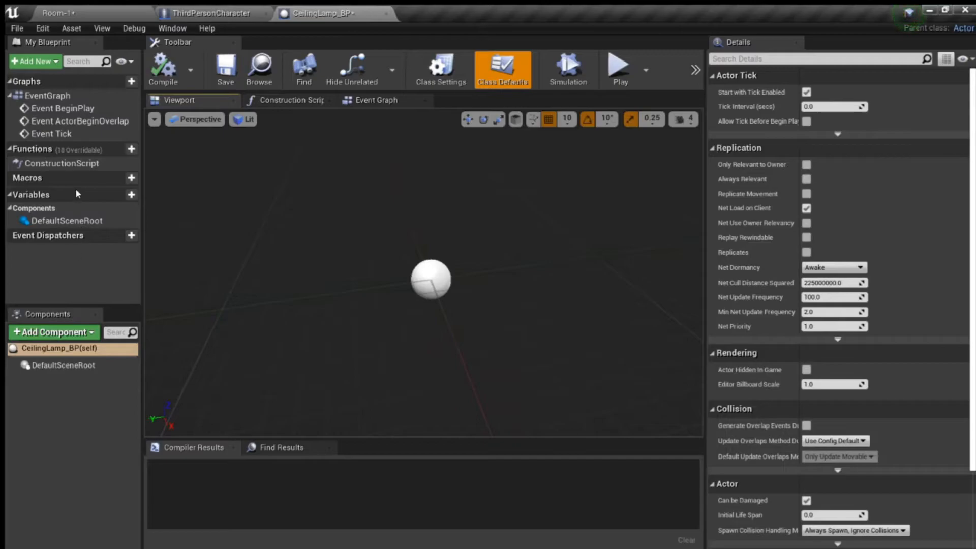
left_click(77, 216)
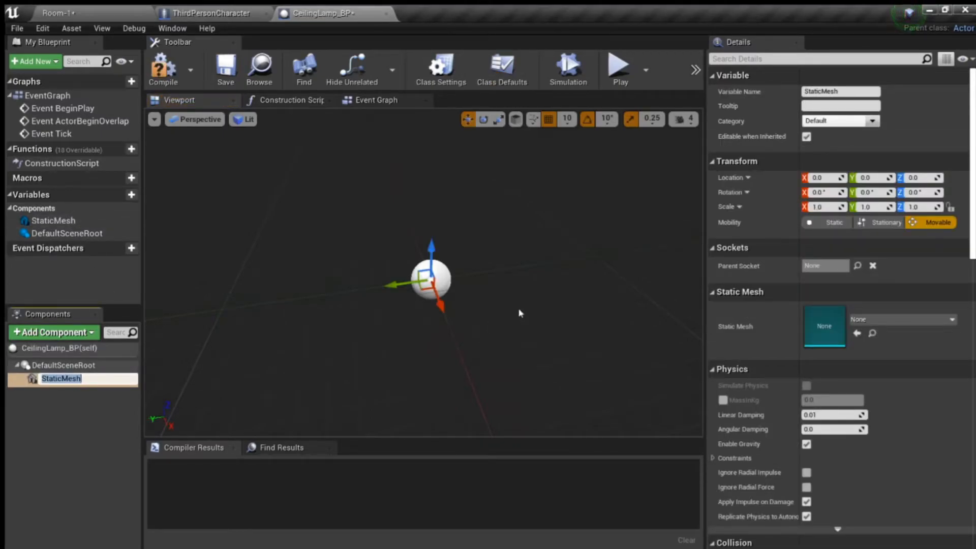
key("Return")
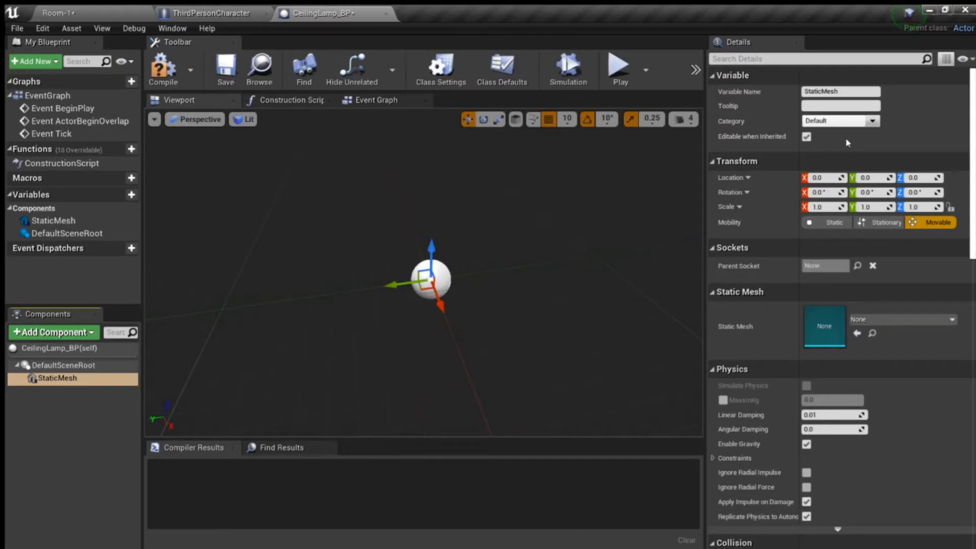
Step: Assign SM_Lamp_Ceiling to the CeilingLamp_BP static mesh component and raise it to Z 470
left_click(818, 147)
right_click_drag(489, 277, 477, 264)
left_click_drag(448, 231, 448, 112)
right_click_drag(448, 153, 448, 99)
left_click_drag(518, 186, 521, 215)
left_click_drag(438, 200, 438, 44)
mouse_move(498, 250)
right_mouse_down()
mouse_move(498, 239)
mouse_move(501, 250)
right_mouse_up()
left_click_drag(435, 161, 439, 105)
mouse_move(448, 168)
right_mouse_down()
mouse_move(442, 196)
mouse_move(433, 163)
mouse_move(455, 176)
mouse_move(437, 172)
right_mouse_up()
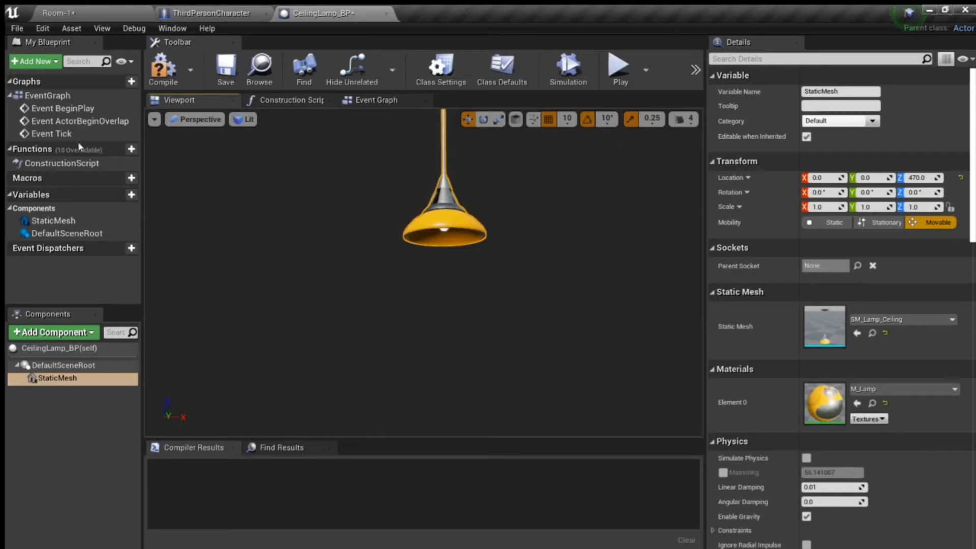
Step: Check the Room-1 level, return to the lamp Blueprint, then send the crash report and close the reporter
left_click(71, 15)
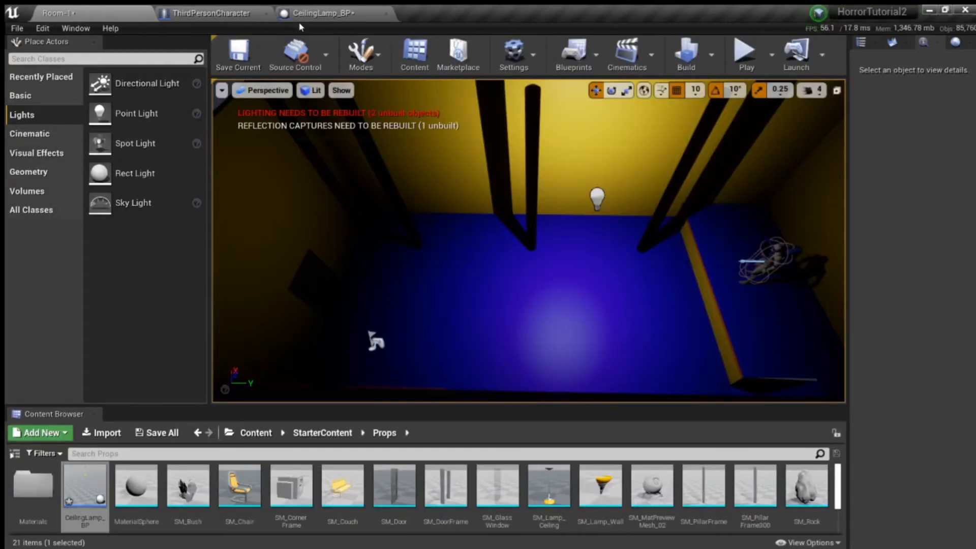
left_click(302, 15)
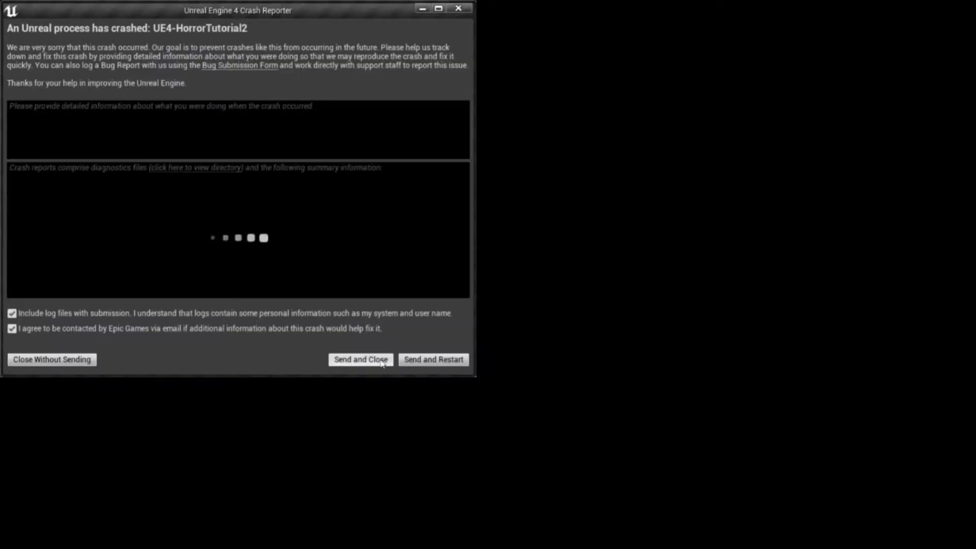
left_click(379, 361)
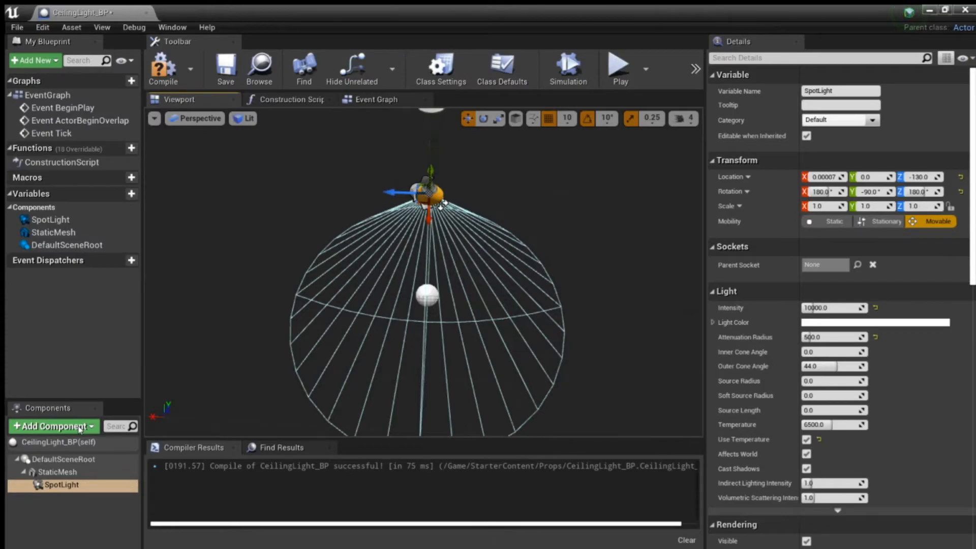
Step: Delete the StaticMesh and SpotLight components from CeilingLight_BP
left_click(86, 473)
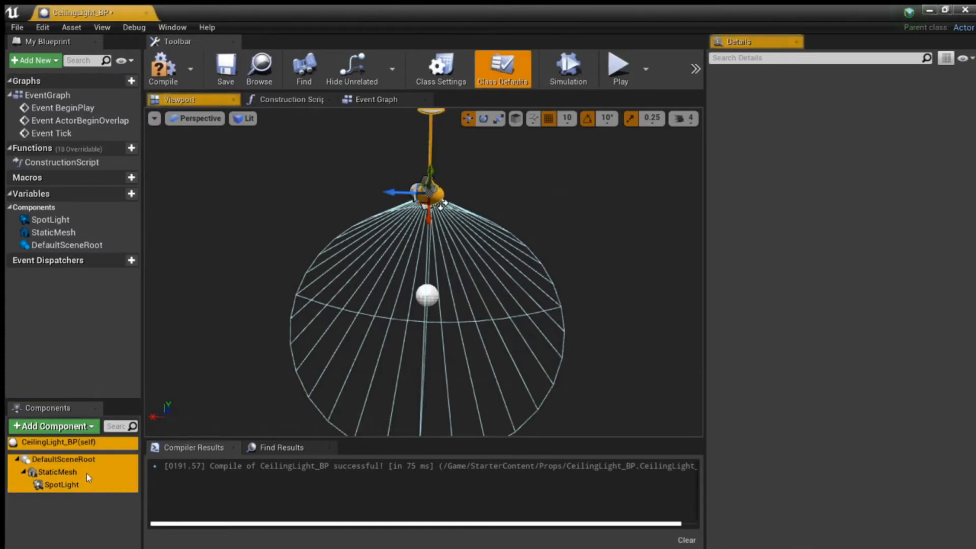
left_click(84, 488, "ctrl")
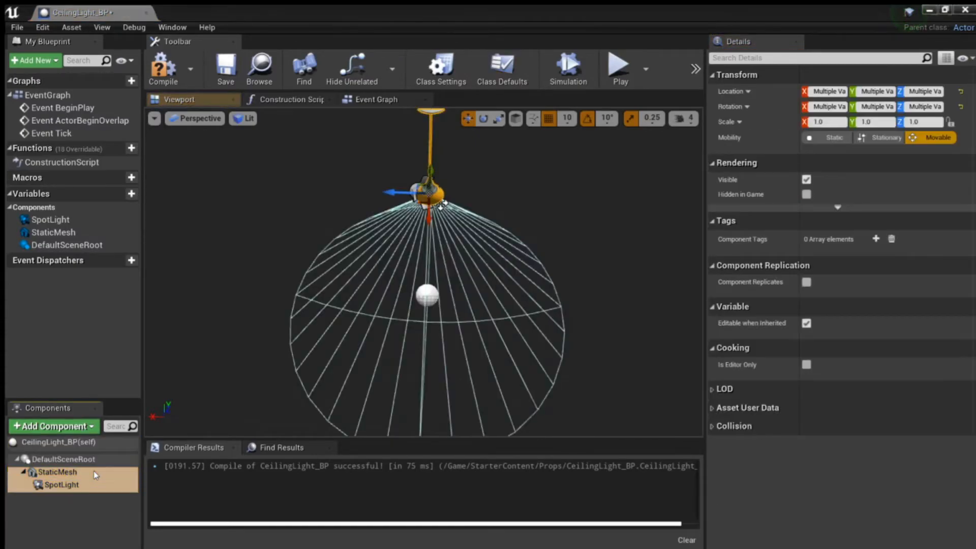
key("Delete")
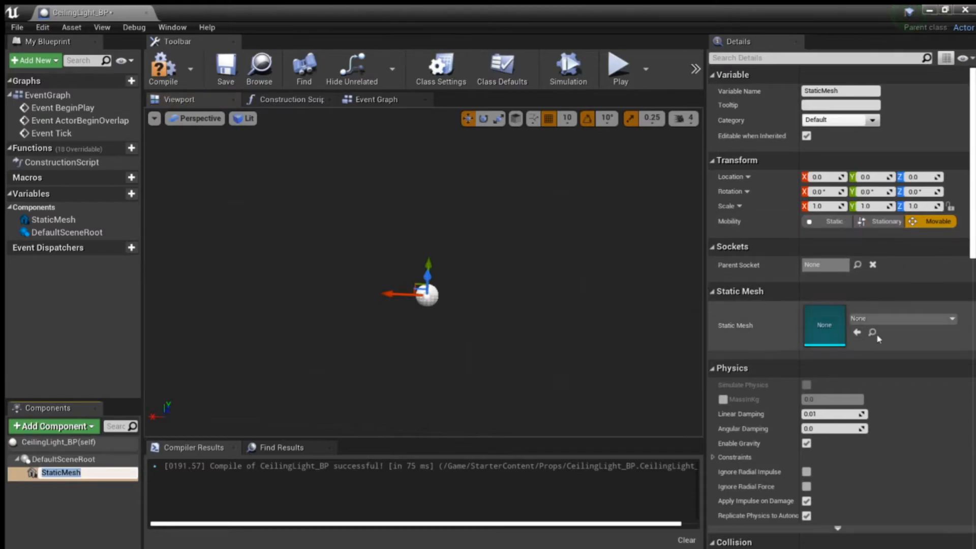
Step: Add a Static Mesh component to CeilingLight_BP, assign SM_Lamp_Ceiling to it and raise it to Z 490
key("Return")
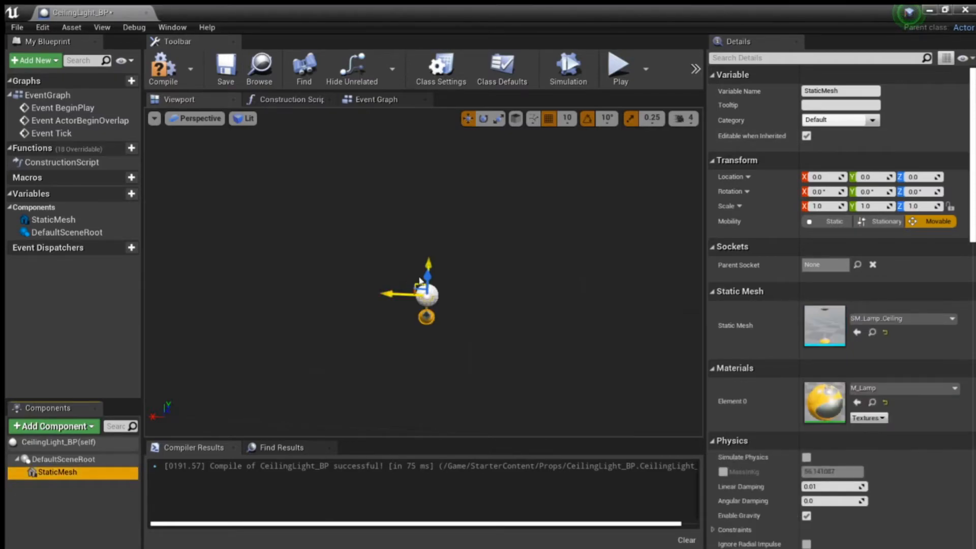
mouse_move(458, 267)
right_mouse_down()
mouse_move(459, 290)
mouse_move(463, 267)
right_mouse_up()
left_click_drag(400, 248, 391, 114)
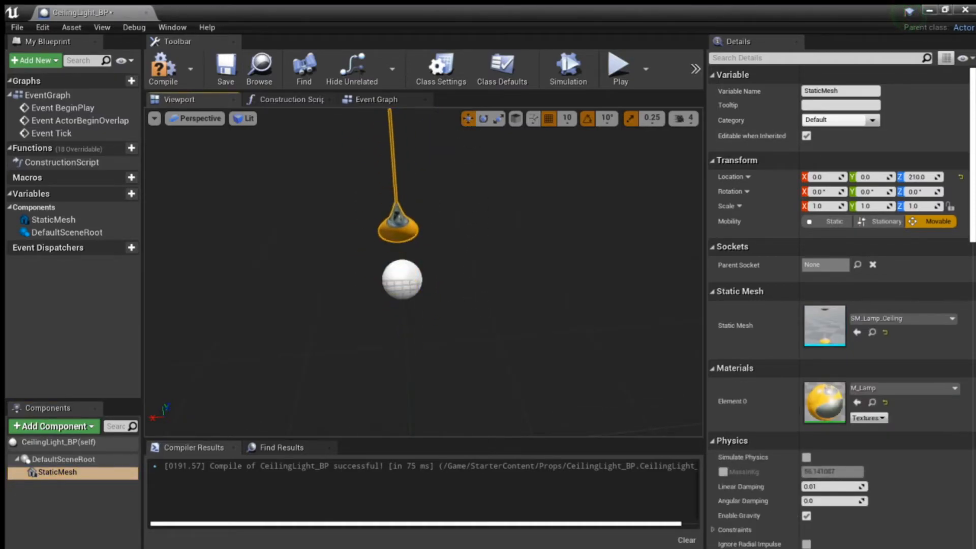
right_click_drag(351, 205, 339, 163)
left_click_drag(429, 190, 427, 80)
right_click_drag(414, 209, 404, 191)
key("s")
left_click_drag(446, 158, 445, 58)
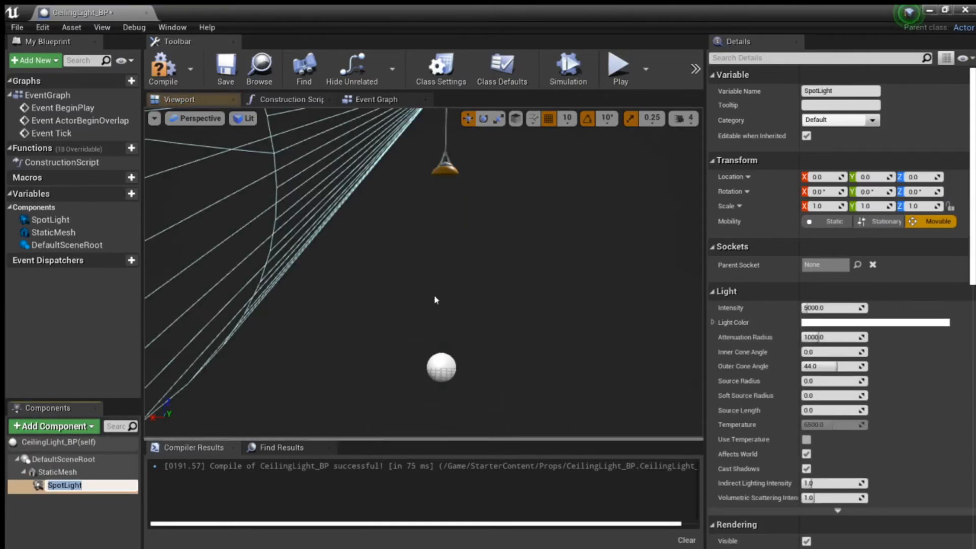
Step: Add a Spot Light component under the static mesh and rotate it to point straight down
right_click_drag(436, 300, 445, 255)
left_click(483, 120)
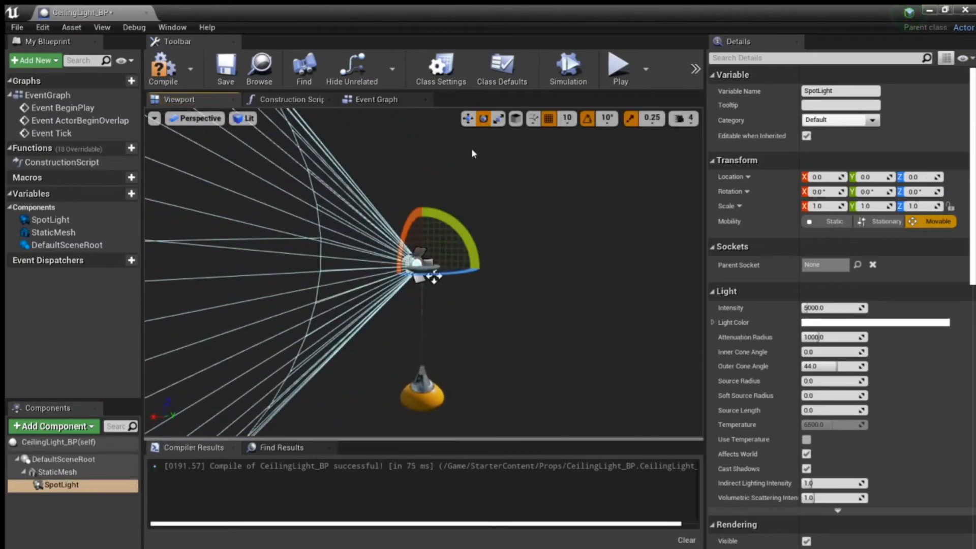
left_click_drag(477, 253, 463, 131)
key("w")
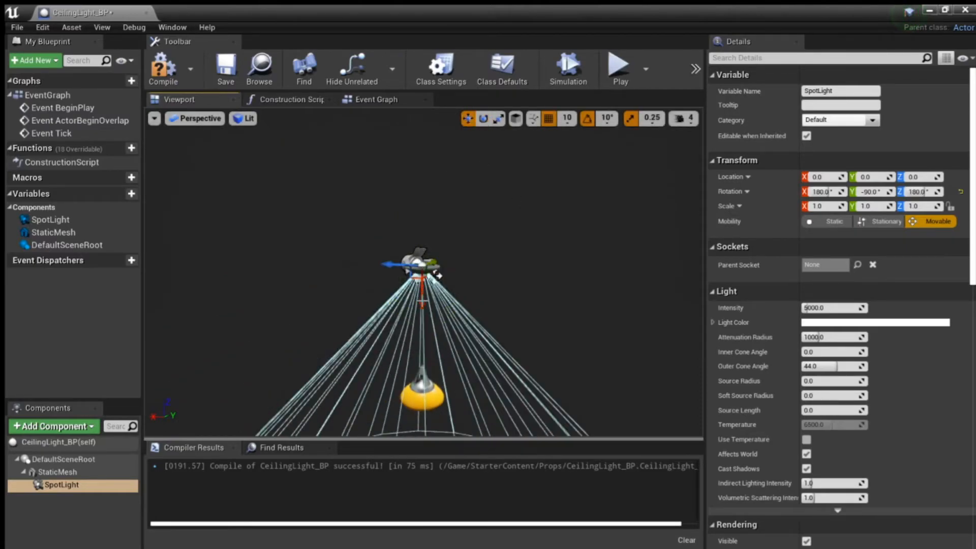
Step: Lower the spotlight along the lamp cord to the lampshade at Z -130
left_click_drag(429, 275, 424, 354)
right_click_drag(424, 355, 467, 376)
right_click_drag(506, 328, 484, 338)
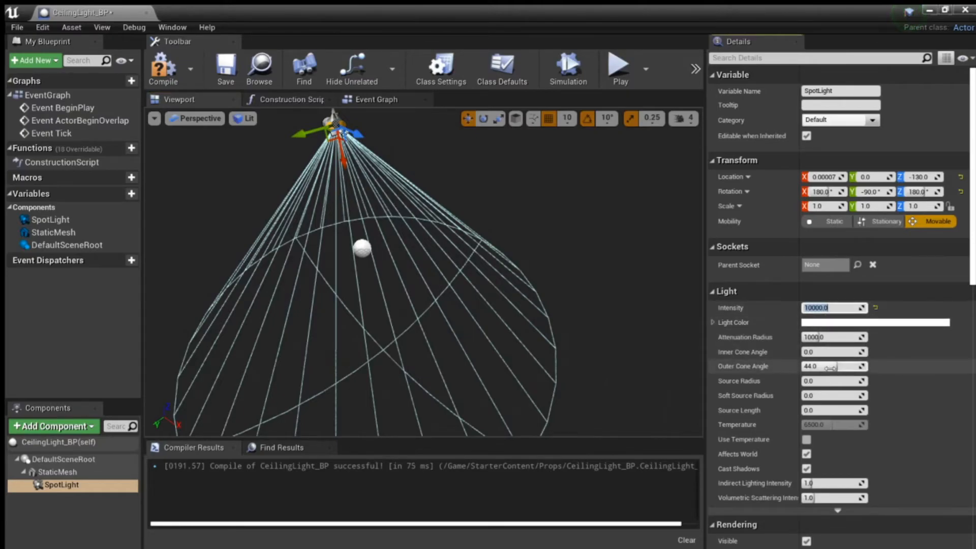
Step: Set the spotlight's intensity to 10000 and its attenuation radius to 500
left_click(839, 338)
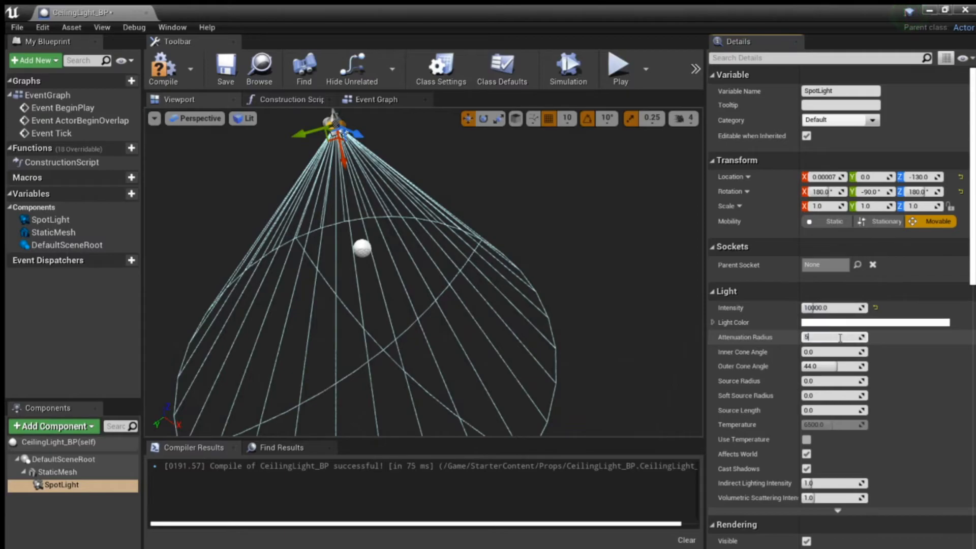
key("Return")
mouse_move(528, 296)
right_mouse_down()
mouse_move(501, 289)
mouse_move(529, 296)
right_mouse_up()
key("w")
key("s")
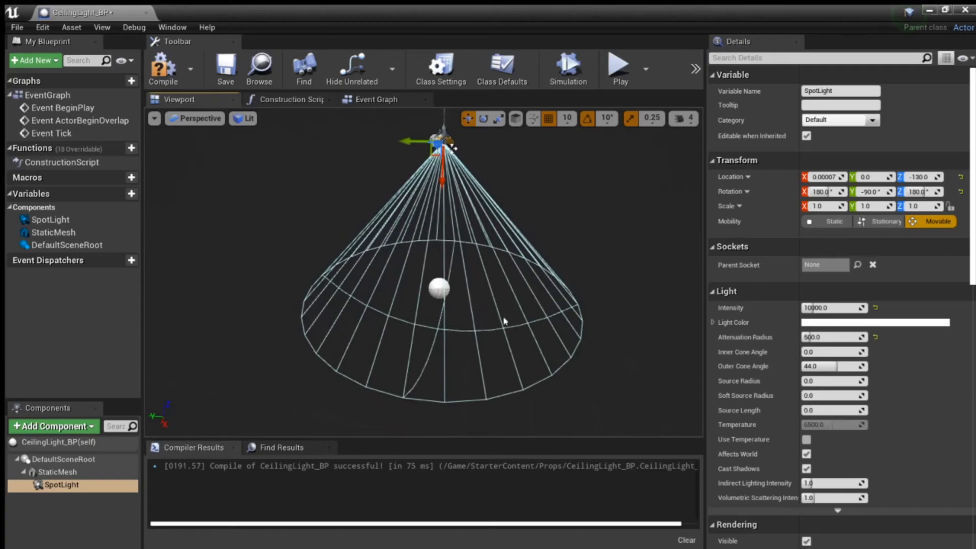
Step: Compile CeilingLight_BP and close its editor to return to the Room-1 level
left_click(162, 66)
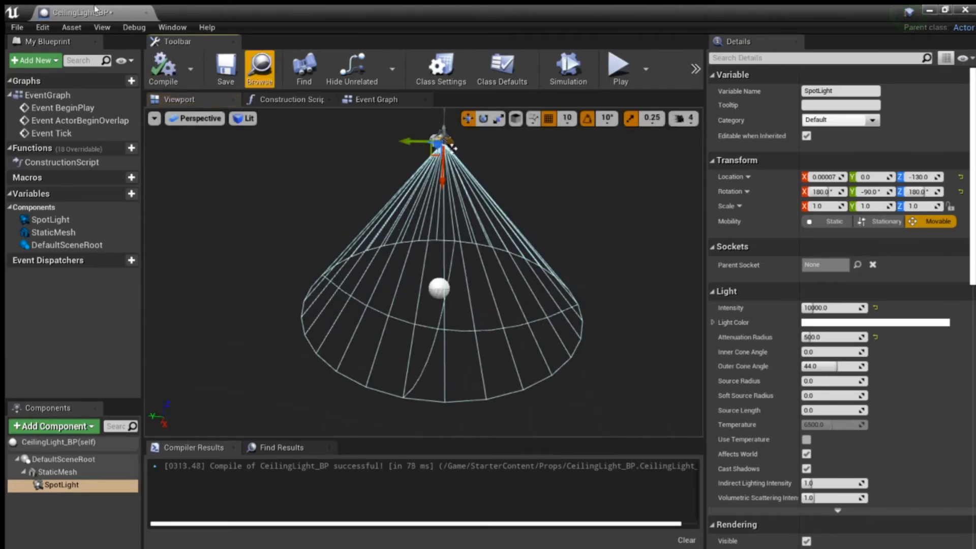
right_click_drag(336, 408, 352, 381)
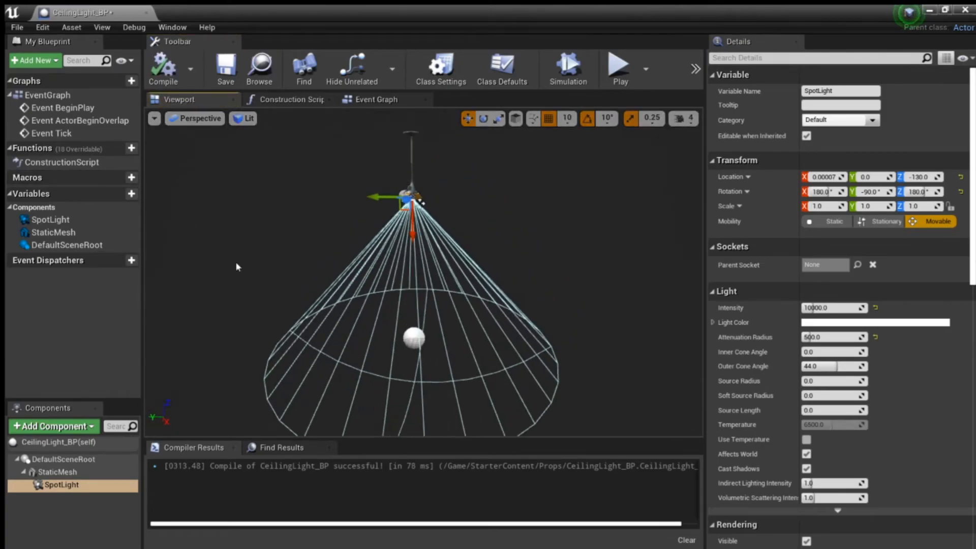
left_click(147, 13)
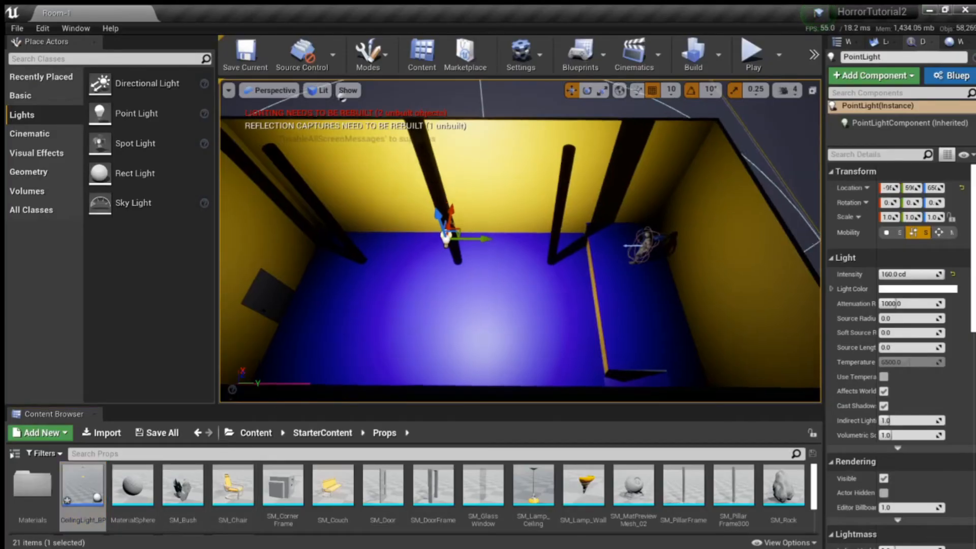
Step: Move the point light out of the room so that it no longer lights the interior
right_click_drag(587, 268, 593, 268)
left_click_drag(571, 257, 371, 272)
left_click_drag(339, 328, 359, 249)
left_click_drag(400, 216, 421, 214)
Step: Place a CeilingLight_BP instance inside the room and focus on it
left_click_drag(83, 486, 518, 257)
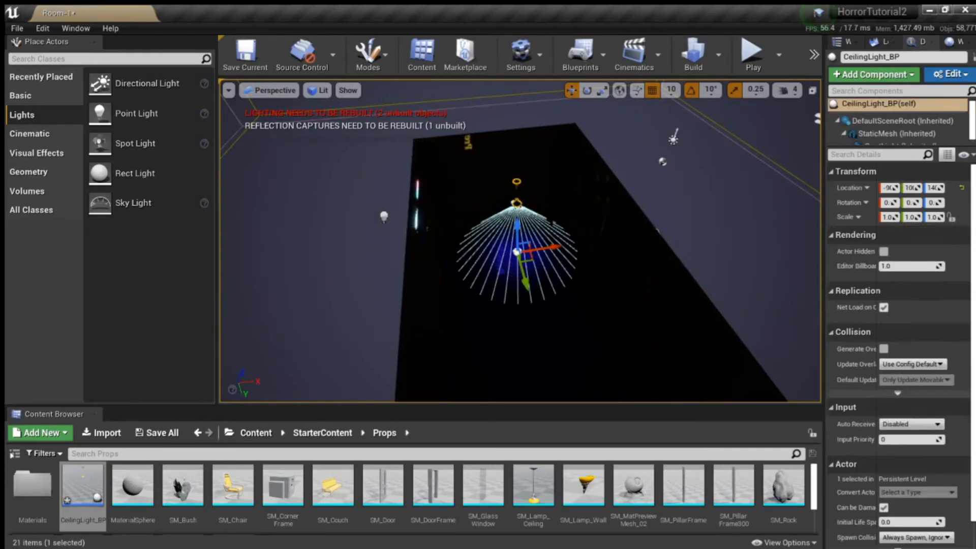
key("f")
right_click_drag(517, 257, 464, 246)
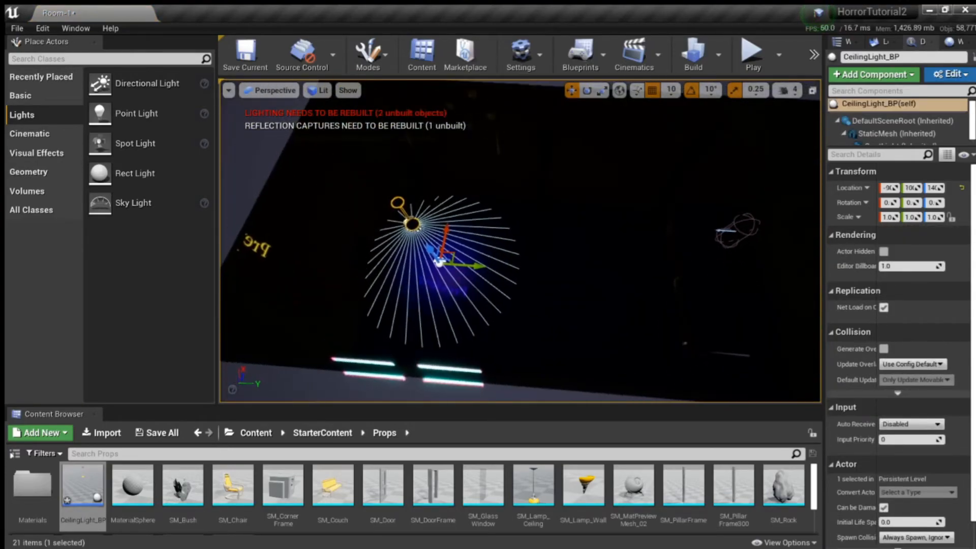
Step: Duplicate the ceiling light and offset the copy along Y toward the player character
left_click_drag(474, 264, 670, 301)
key("ctrl+w")
right_click_drag(669, 302, 617, 244)
Step: Select both ceiling lights and raise them together to Z 250
left_click(542, 191, "ctrl")
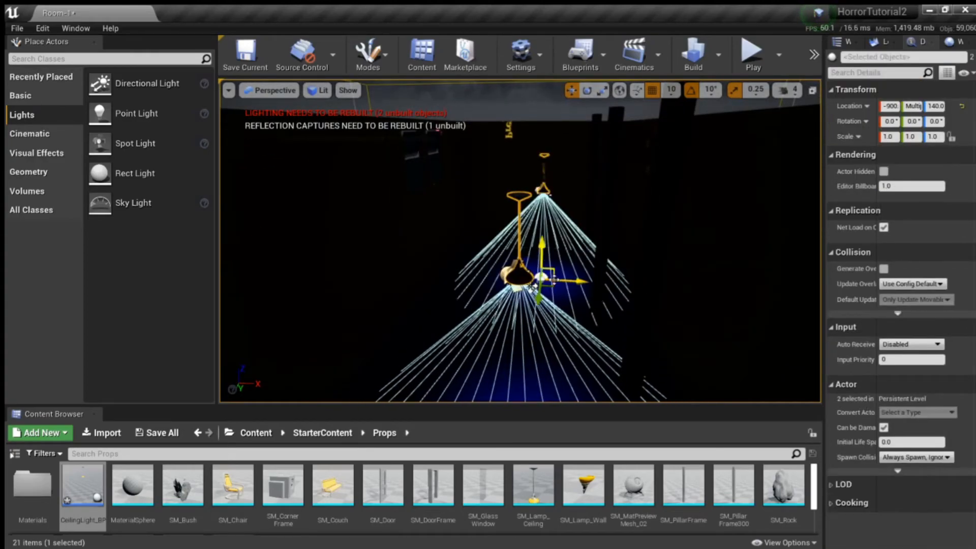
left_click_drag(533, 287, 534, 219)
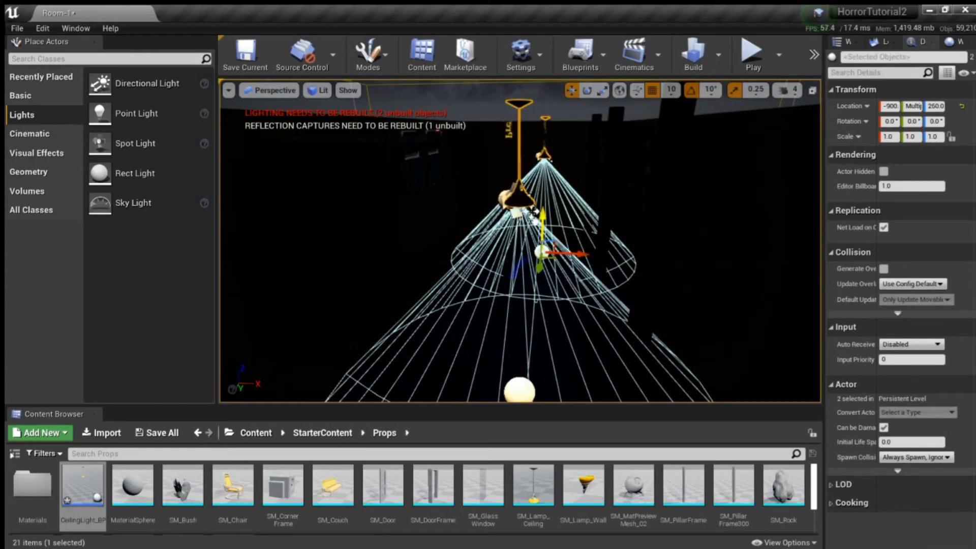
key("a")
right_click_drag(535, 220, 588, 236)
key("w")
key("s")
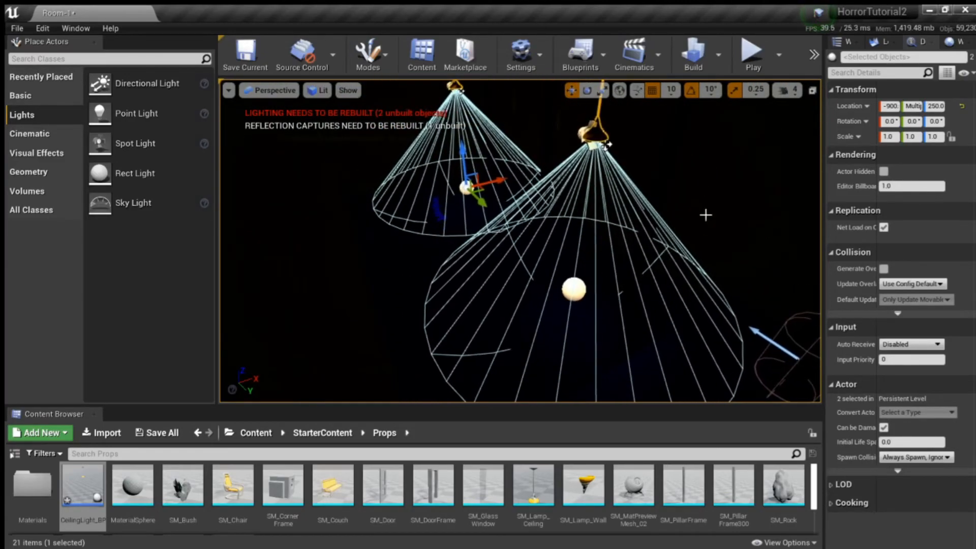
left_click(92, 491)
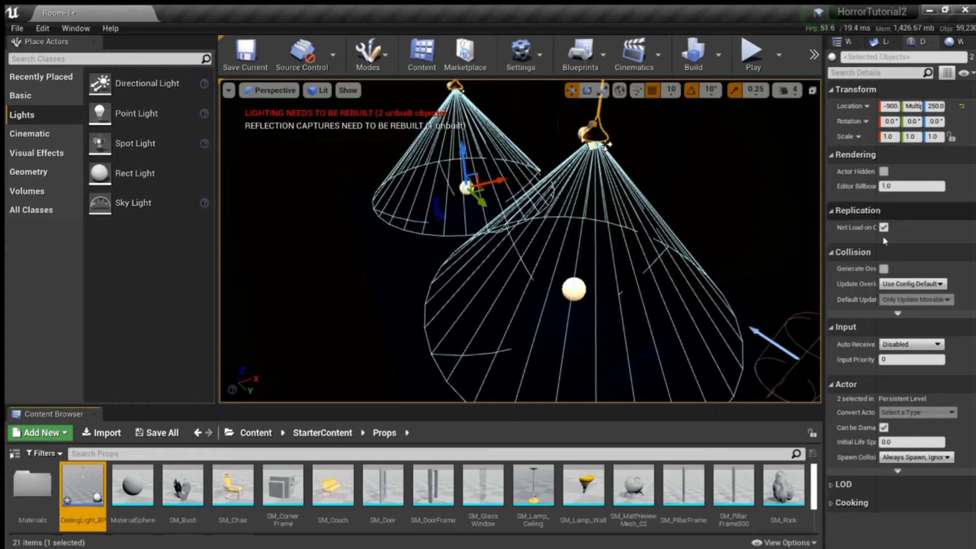
right_click_drag(651, 288, 670, 234)
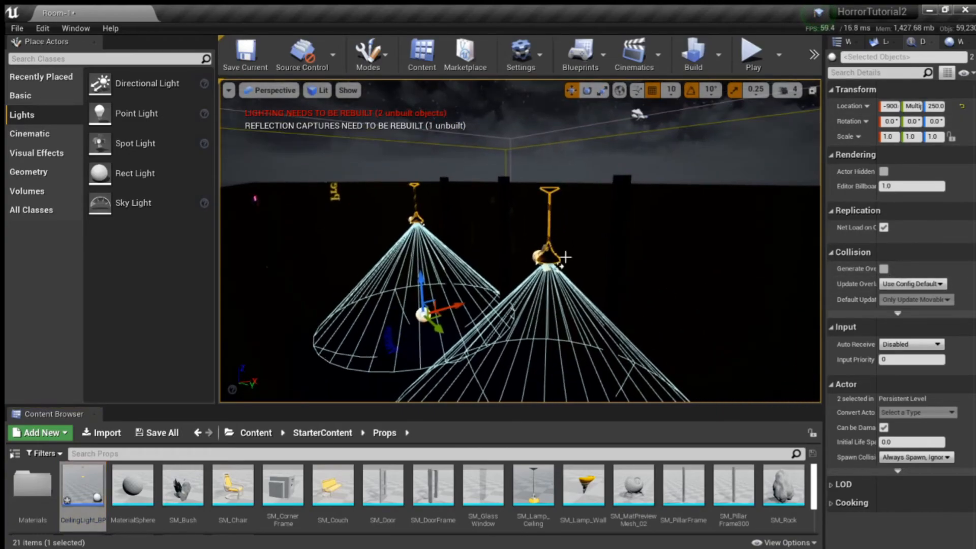
Step: Set the intensity of the SpotLight component in CeilingLight_BP2 to 20000
left_click(546, 269)
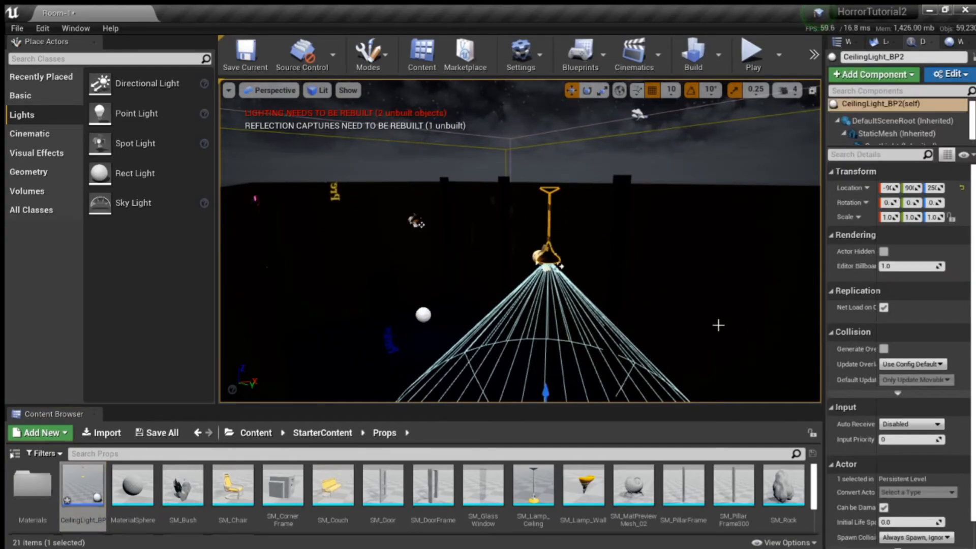
key("f")
scroll(925, 131, "down", 1)
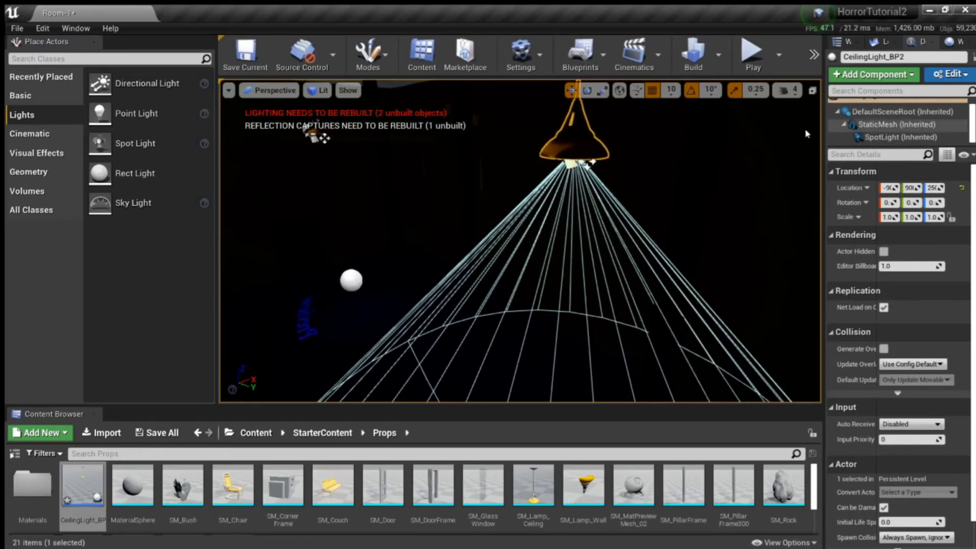
right_click_drag(608, 260, 596, 315)
scroll(885, 120, "up", 1)
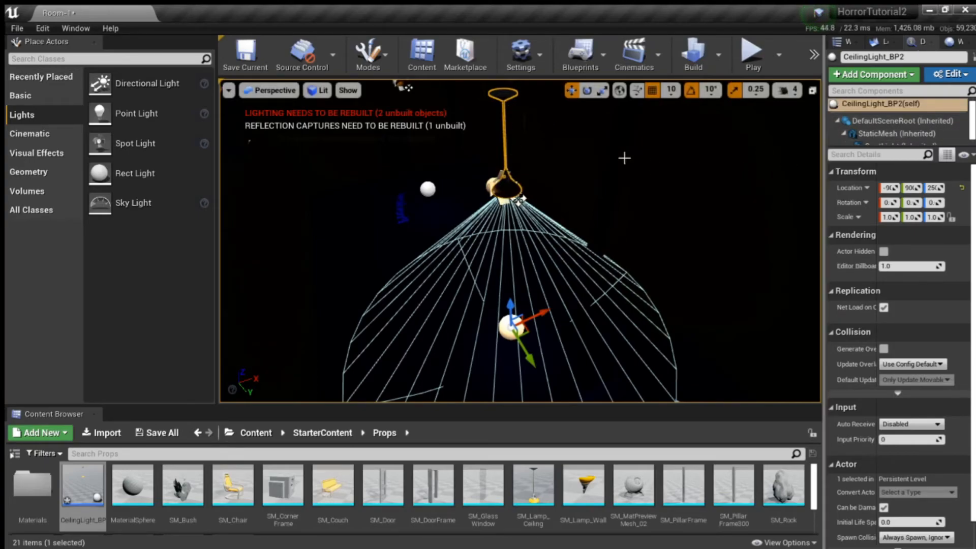
right_click_drag(652, 168, 514, 159)
left_click(460, 146, "ctrl")
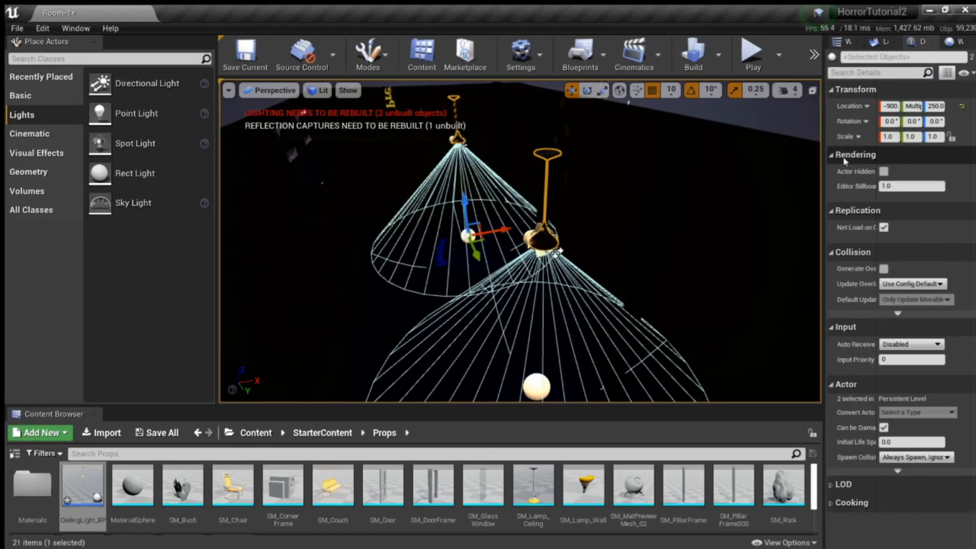
left_click(544, 144)
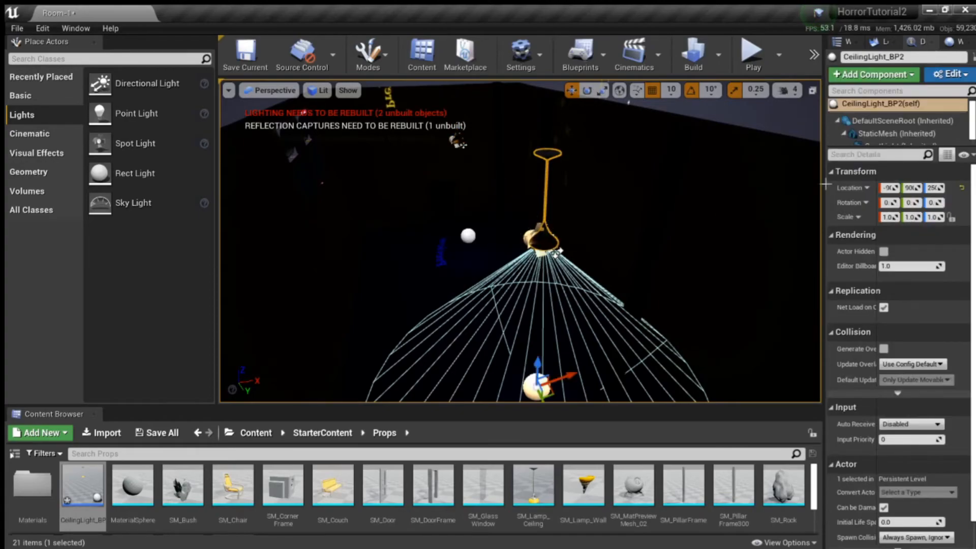
scroll(882, 128, "down", 1)
left_click(900, 137)
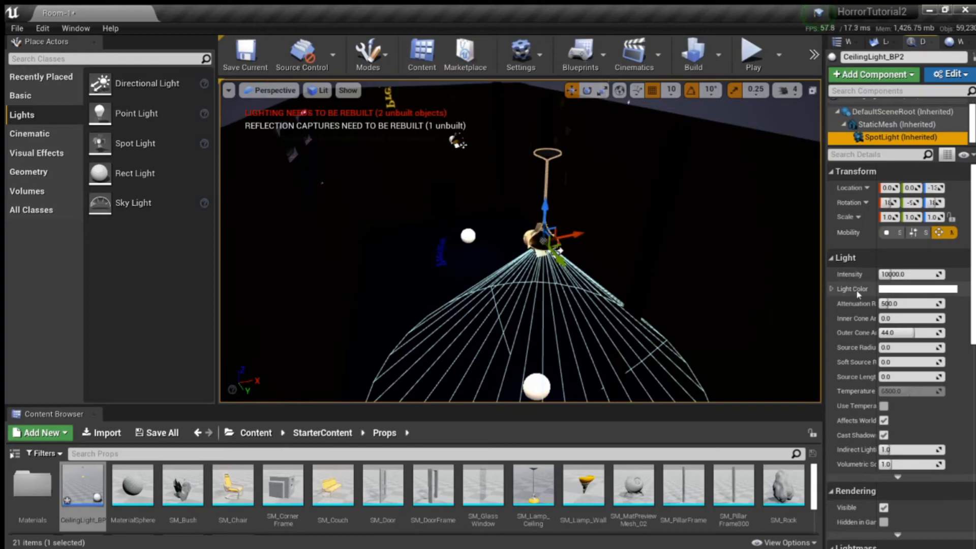
left_click(909, 275)
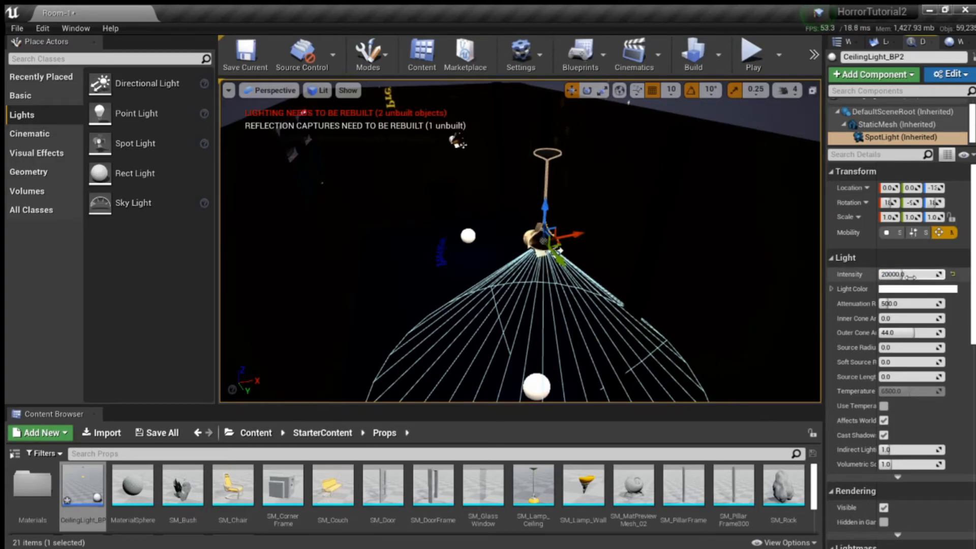
Step: Inspect the floor beneath CeilingLight_BP2 and play-test the level to check the brighter spotlight
right_click_drag(569, 274, 559, 391)
key("w")
key("s")
right_click_drag(521, 241, 687, 249)
left_click(752, 53)
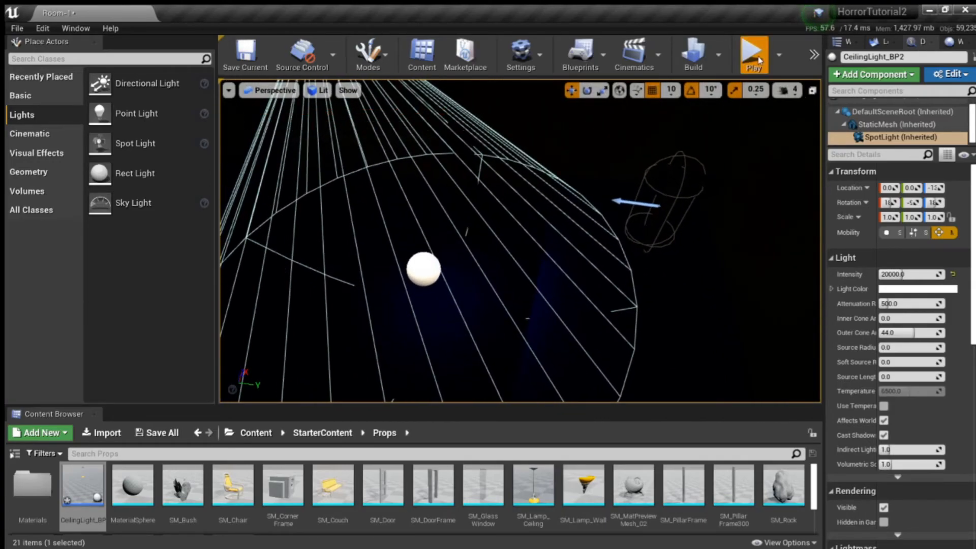
left_click(600, 156)
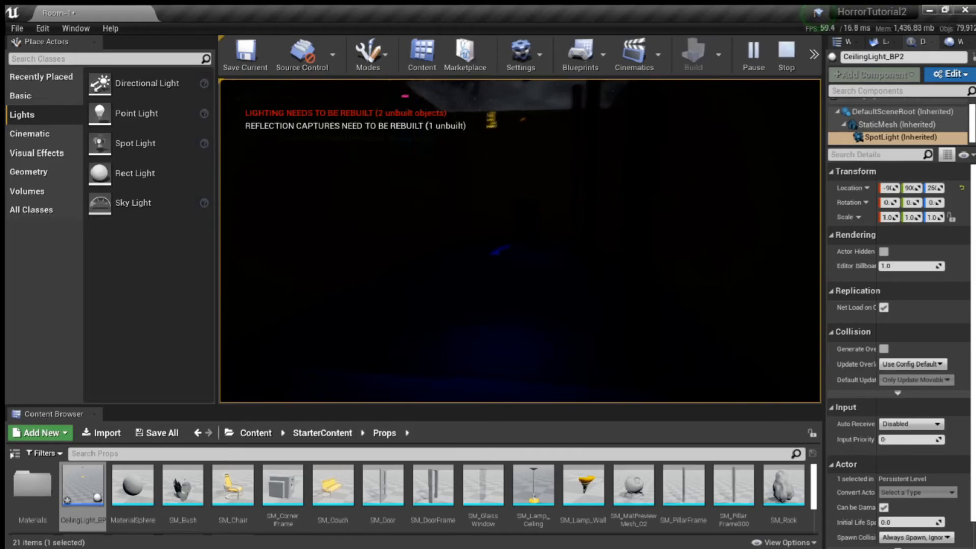
key("Escape")
Step: Lower the SpotLight component of CeilingLight_BP2 slightly along Z relative to its lamp shade
right_click_drag(499, 343, 538, 271)
key("a")
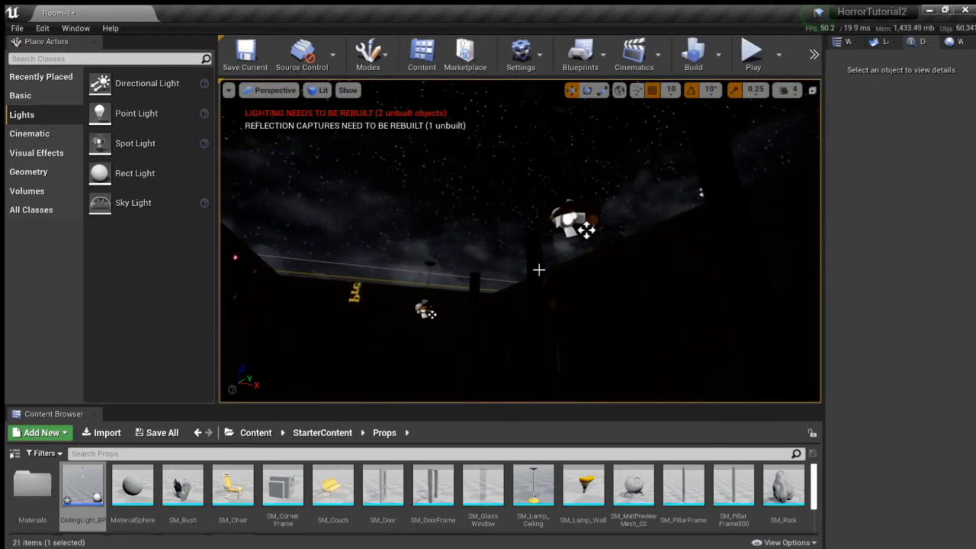
left_click(586, 230)
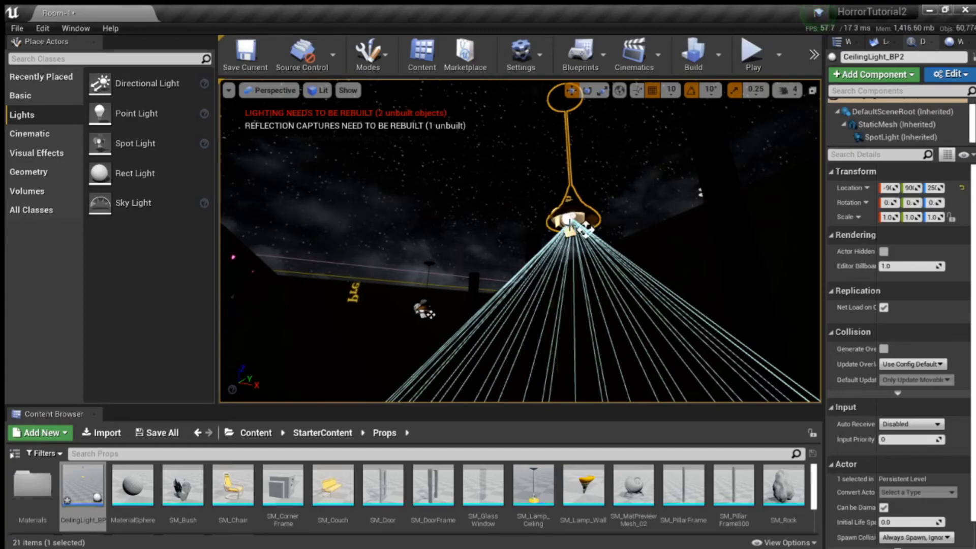
left_click(879, 138)
left_click_drag(573, 190, 573, 197)
right_click_drag(605, 273, 585, 279)
key("w")
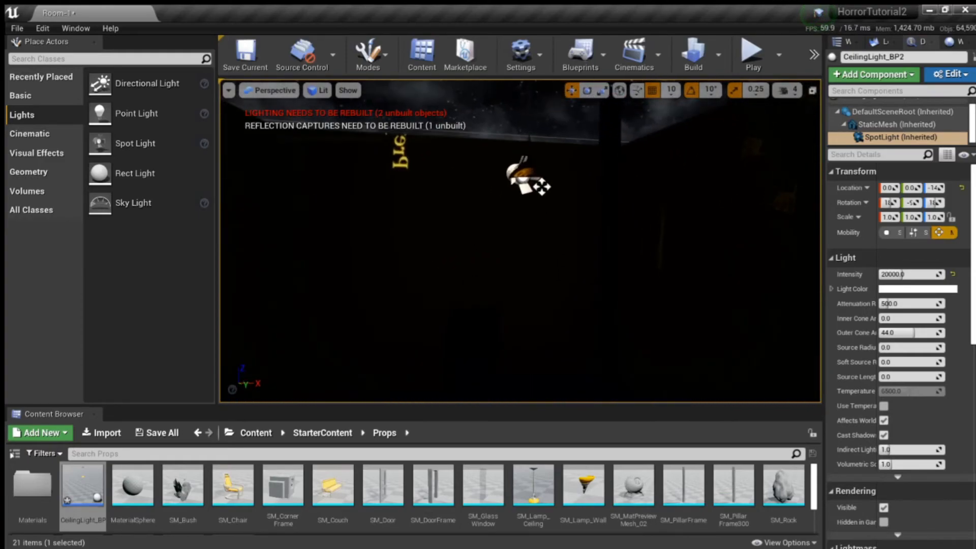
Step: Lower the SpotLight component of CeilingLight_BP slightly along Z relative to its lamp shade
right_click_drag(542, 210, 542, 202)
left_click(527, 182)
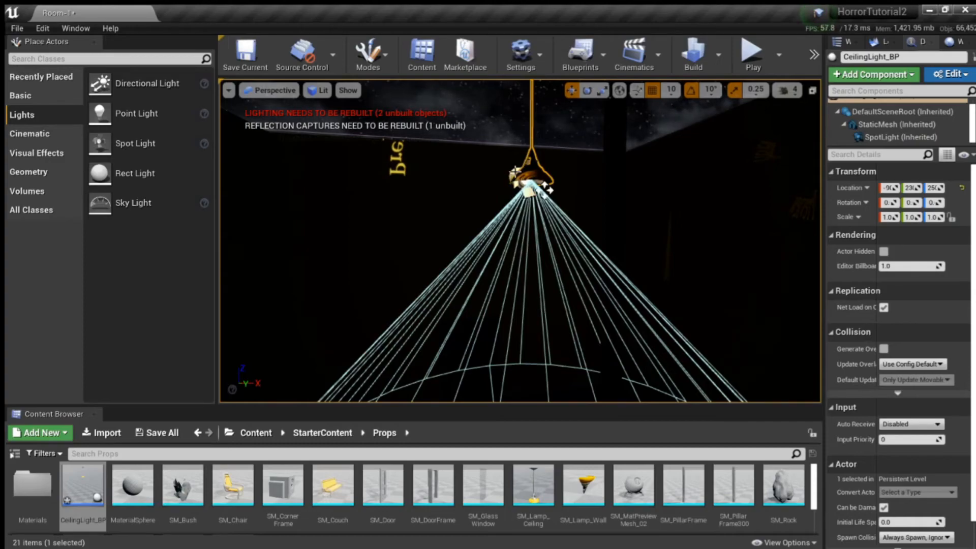
key("w")
right_click_drag(543, 175, 555, 219)
left_click(875, 137)
key("s")
right_click_drag(555, 134, 559, 130)
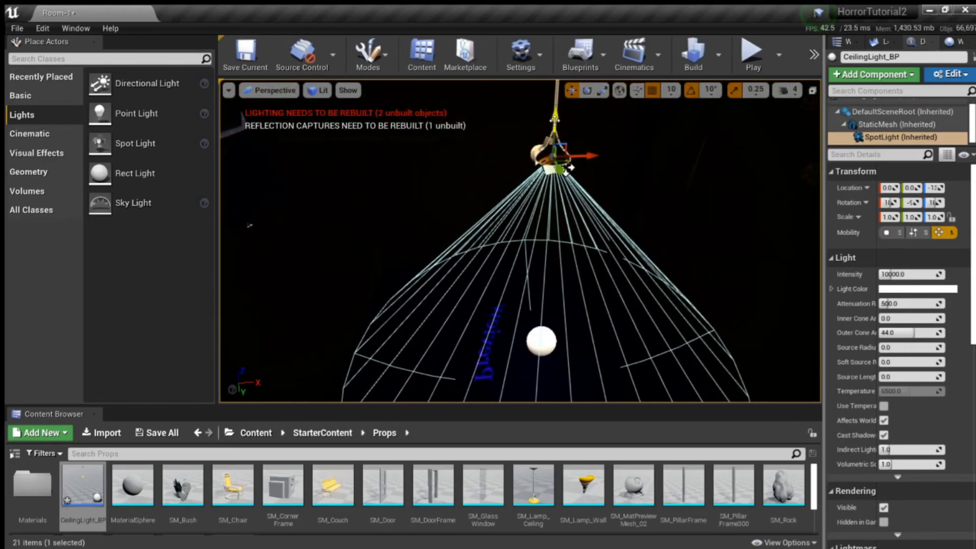
left_click_drag(571, 167, 565, 182)
mouse_move(534, 171)
right_mouse_down()
mouse_move(592, 168)
mouse_move(600, 208)
mouse_move(535, 171)
right_mouse_up()
key("s")
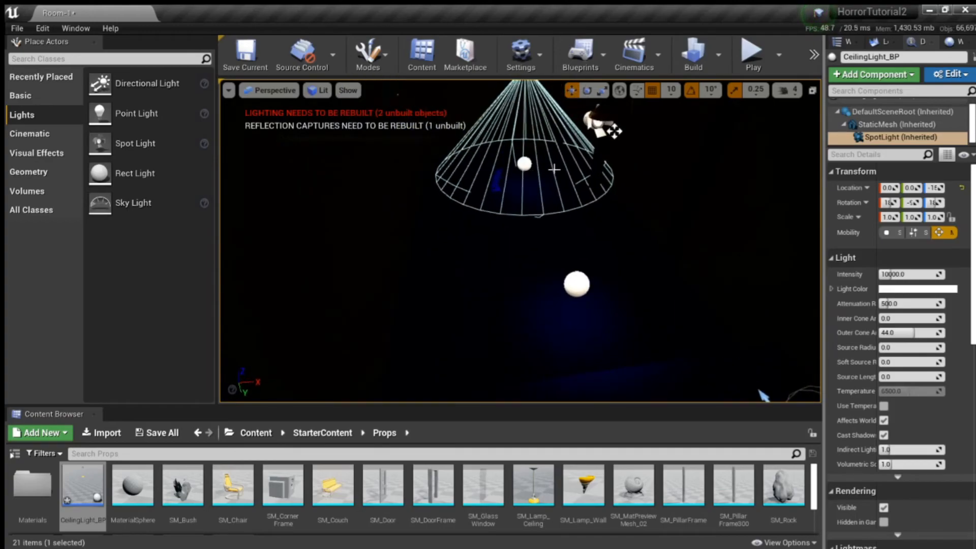
Step: Set the CeilingLight_BP spotlight to intensity 20000 and enable its colour temperature at 5900
left_click(912, 274)
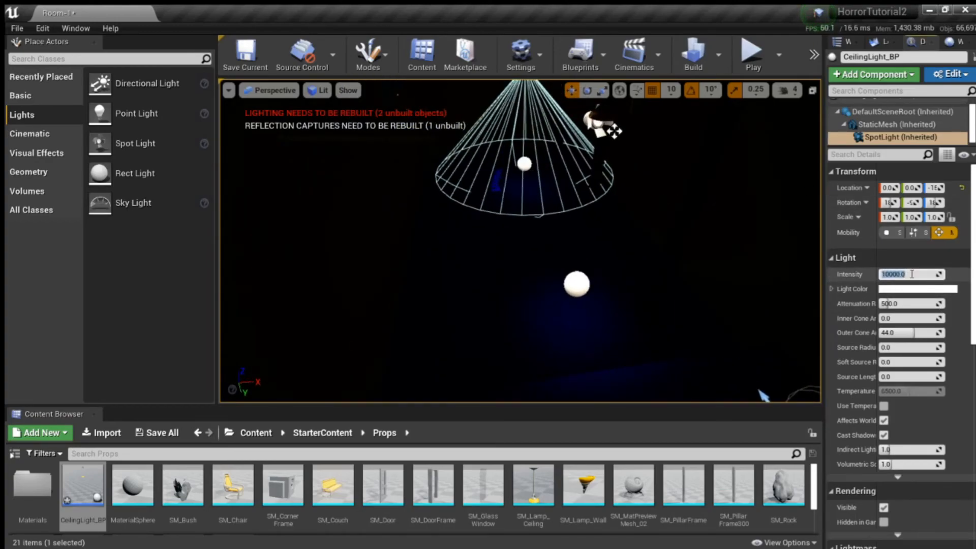
key("Return")
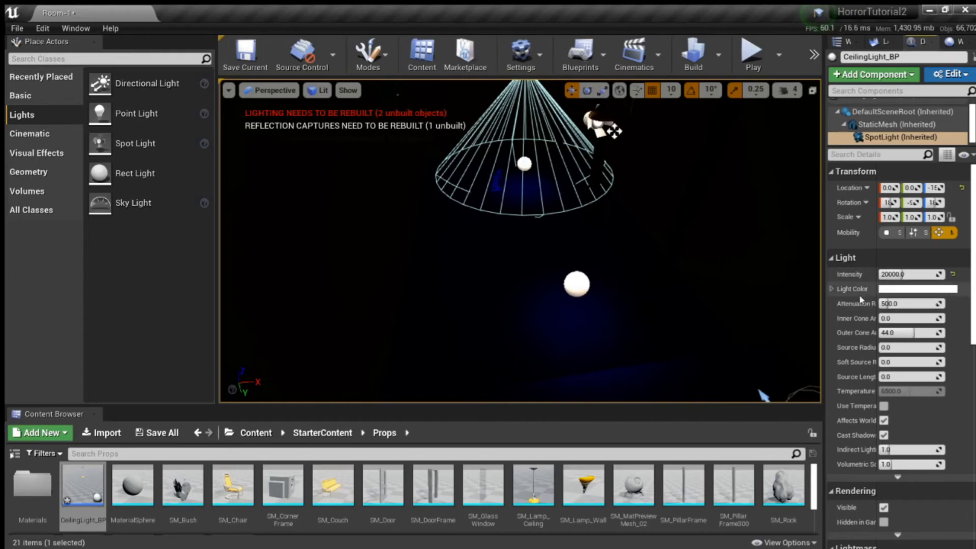
left_click(884, 406)
left_click(898, 391)
type("5900")
key("Return")
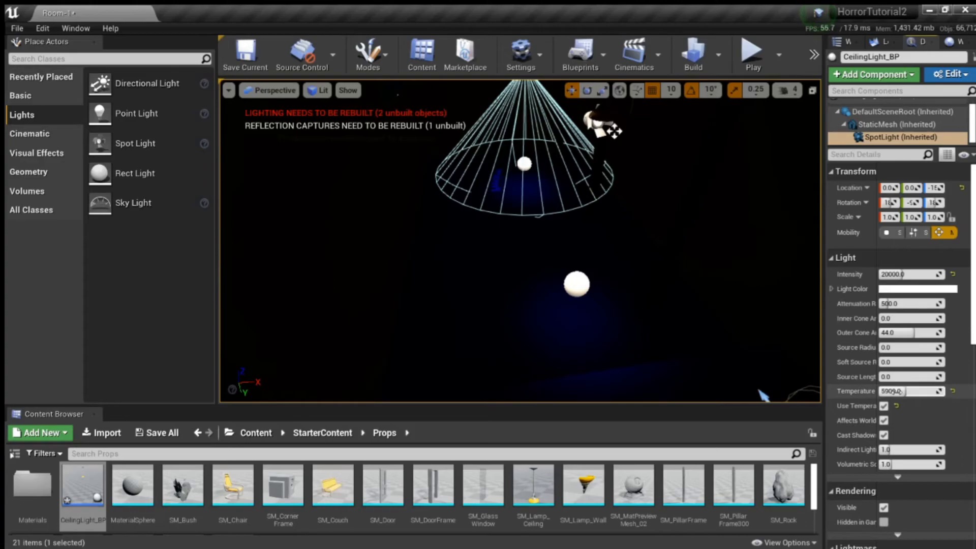
Step: Enable colour temperature on the CeilingLight_BP2 spotlight and set it to 5900
right_click_drag(560, 219, 559, 194)
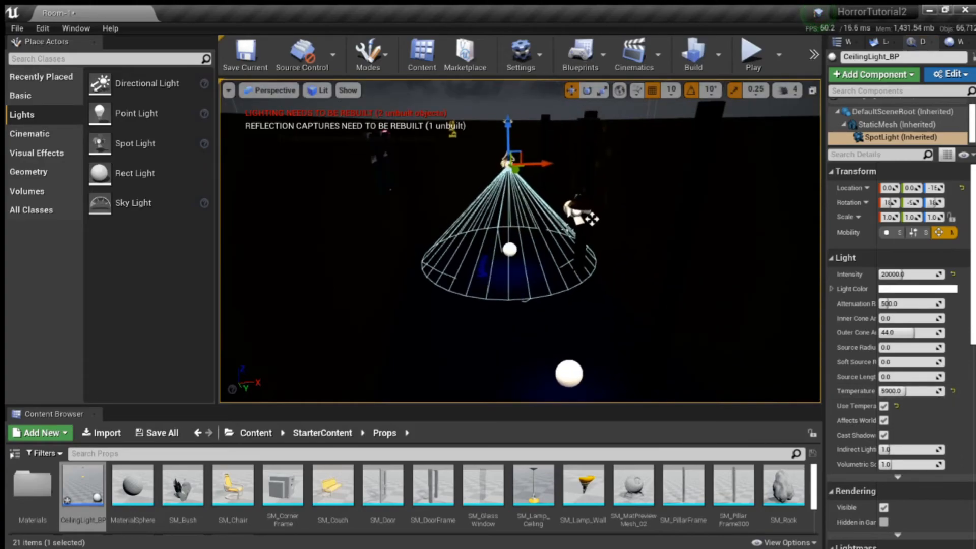
left_click(590, 217)
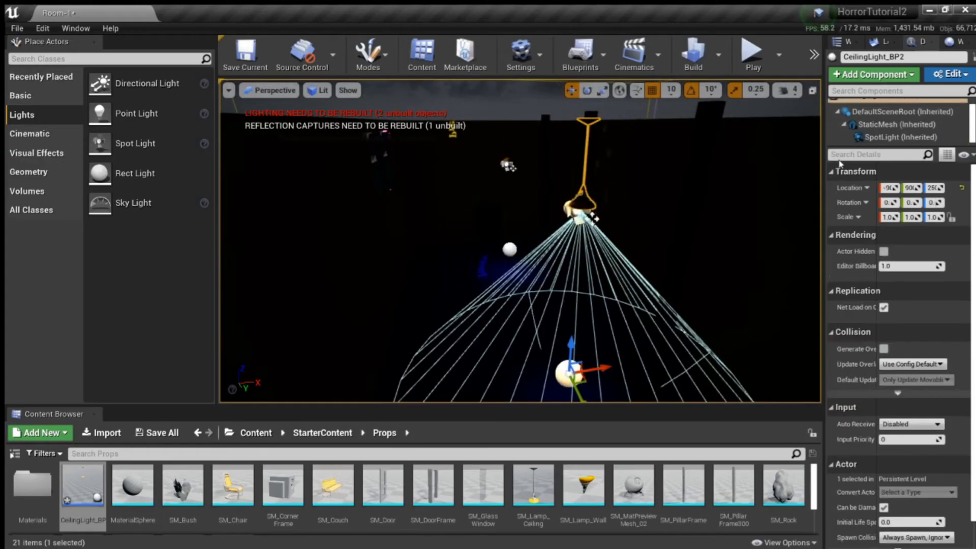
left_click(901, 137)
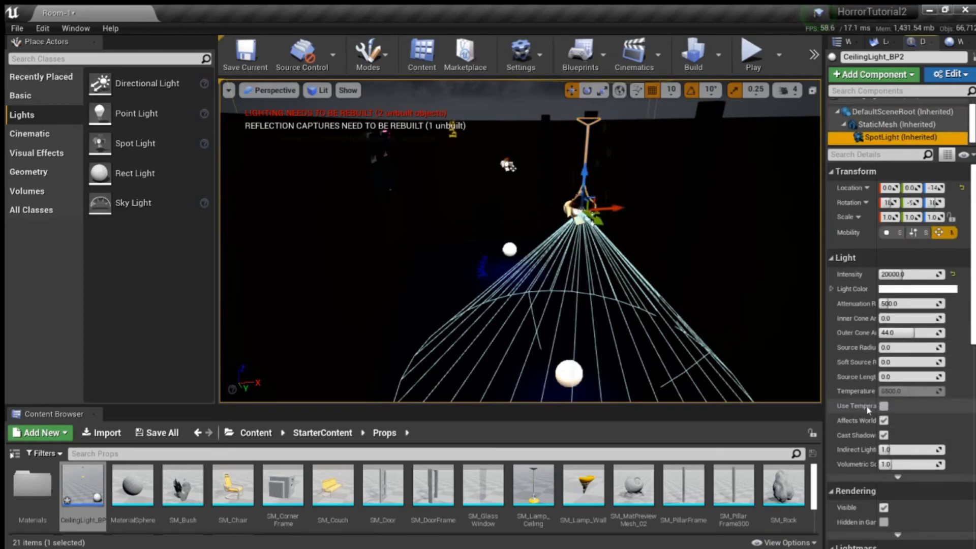
left_click(885, 406)
left_click(894, 391)
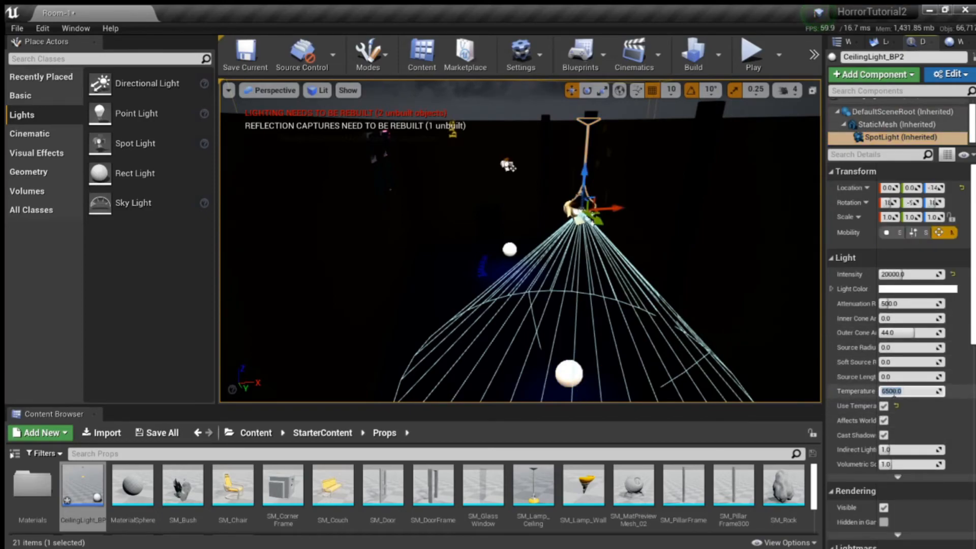
key("Return")
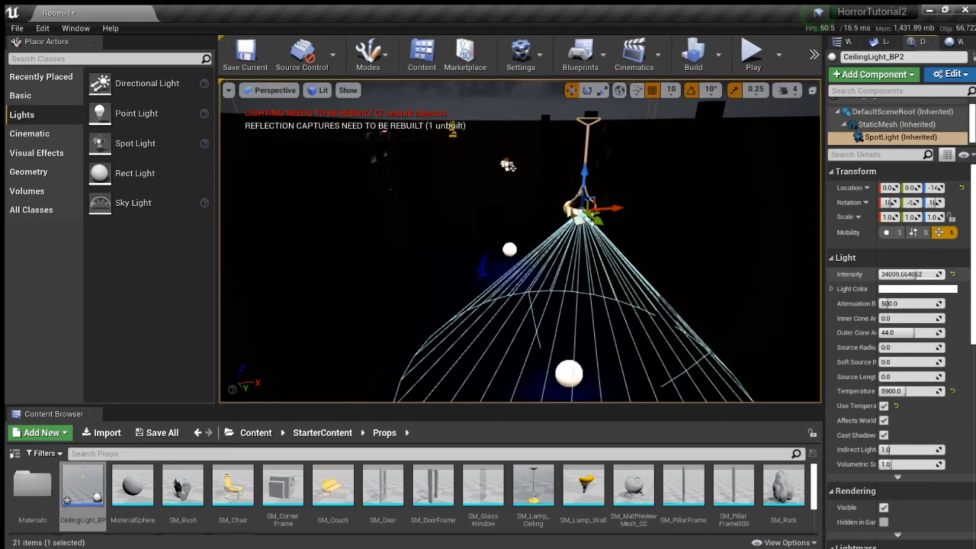
Step: Try an intensity of 200000 on the CeilingLight_BP2 spotlight
right_click_drag(669, 252, 691, 296)
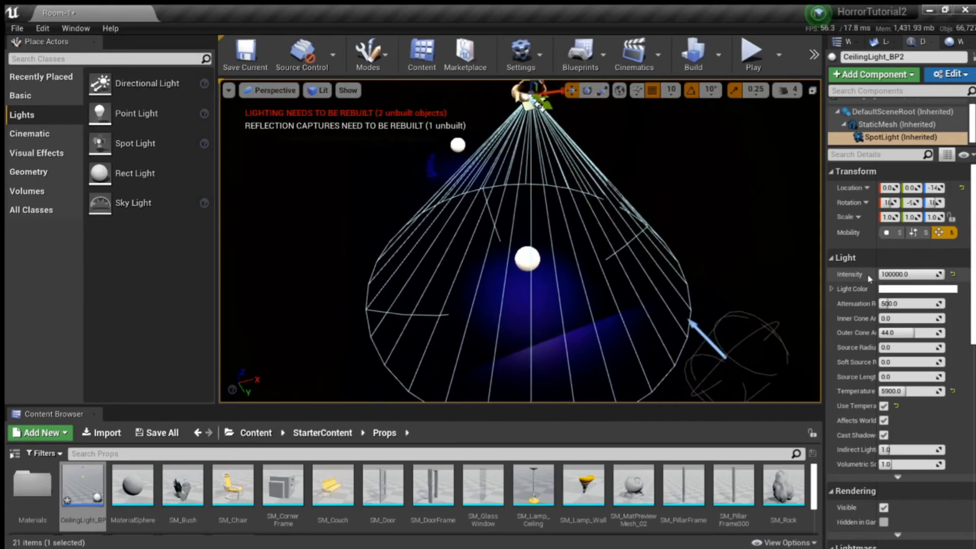
left_click(912, 274)
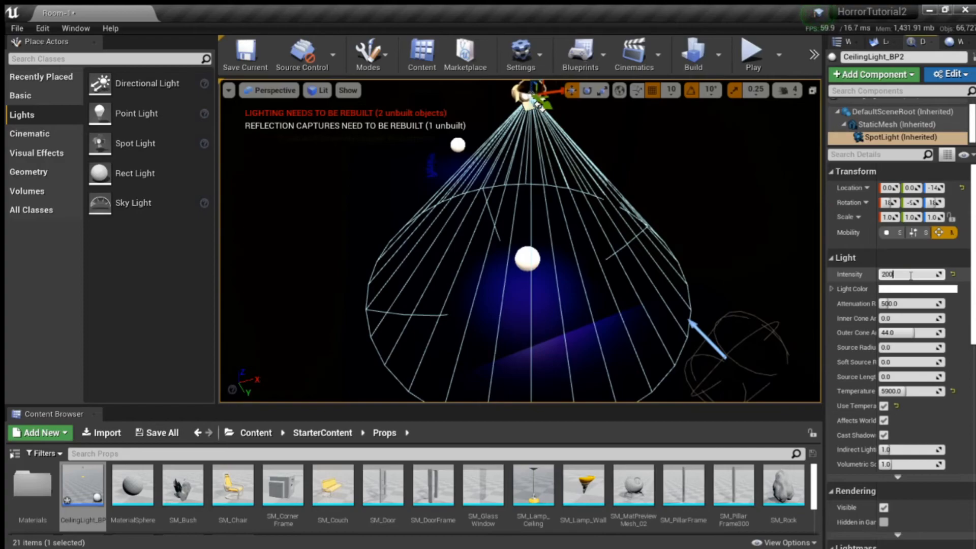
key("Return")
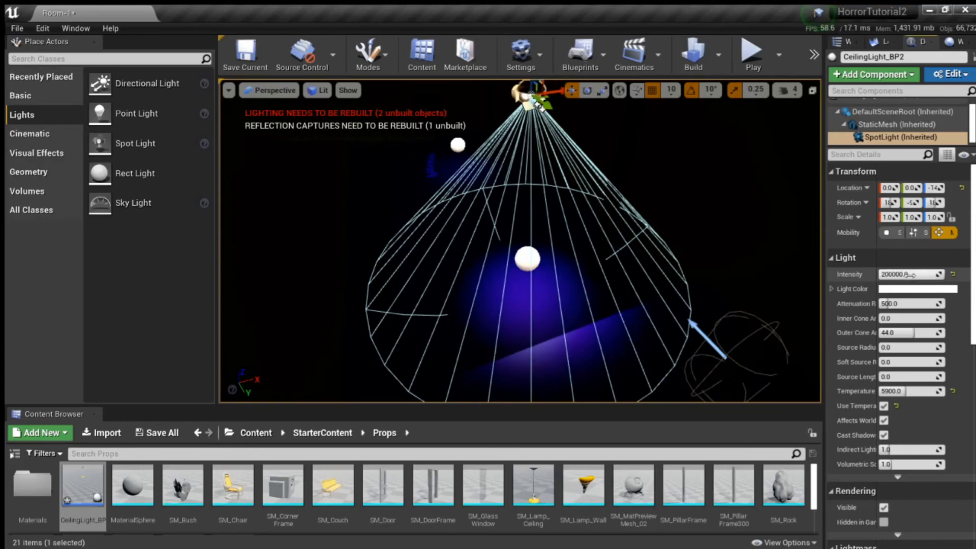
Step: Raise the CeilingLight_BP2 spotlight's attenuation radius to about 5179 and set its intensity to 100000
right_click_drag(607, 231, 600, 210)
left_click_drag(915, 306, 911, 304)
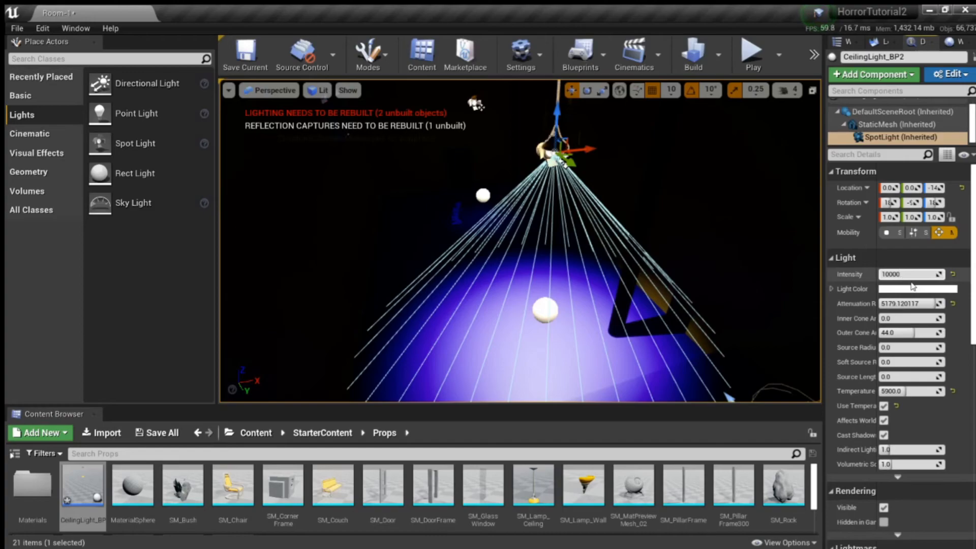
key("Return")
Step: Set the CeilingLight_BP spotlight's intensity to 100000 and raise its attenuation radius to 16384
right_click_drag(643, 287, 609, 189)
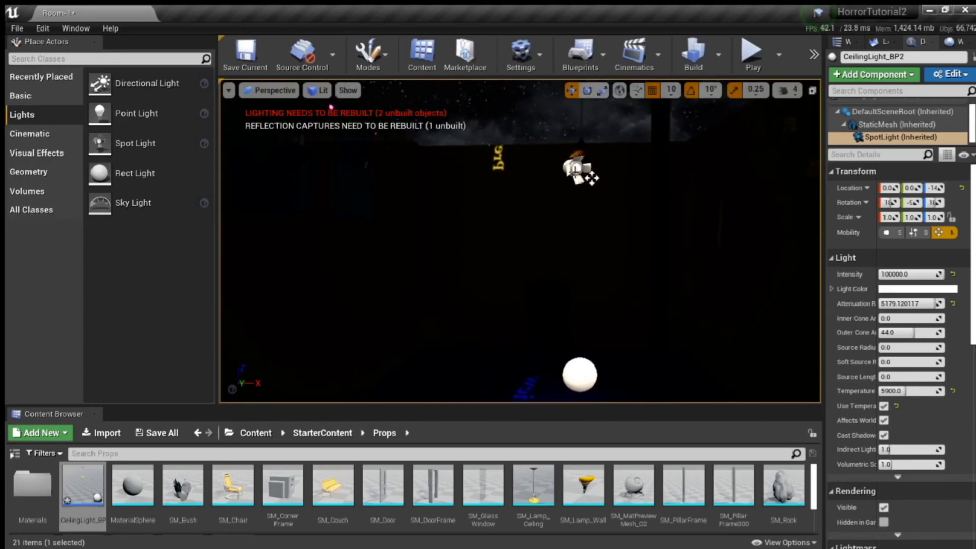
left_click(591, 175)
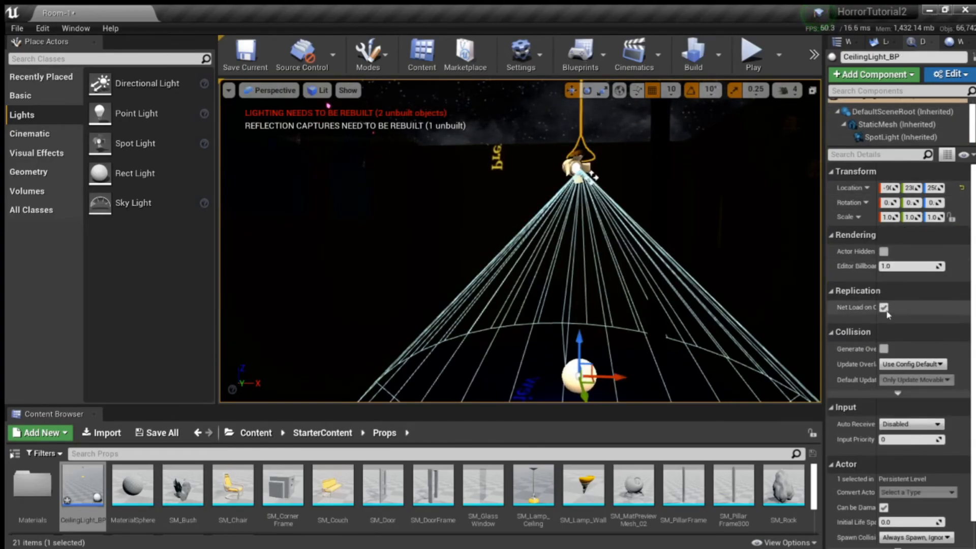
left_click(899, 137)
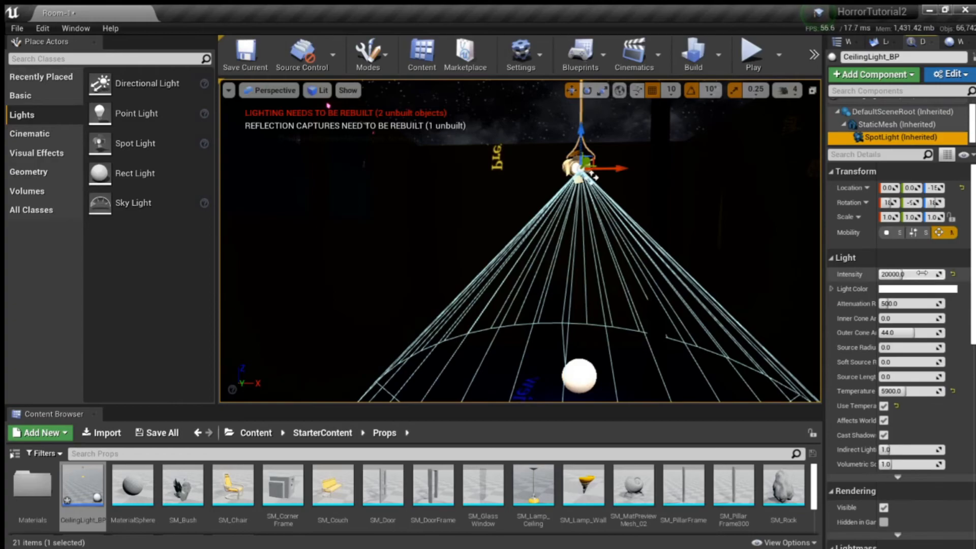
left_click_drag(903, 304, 915, 304)
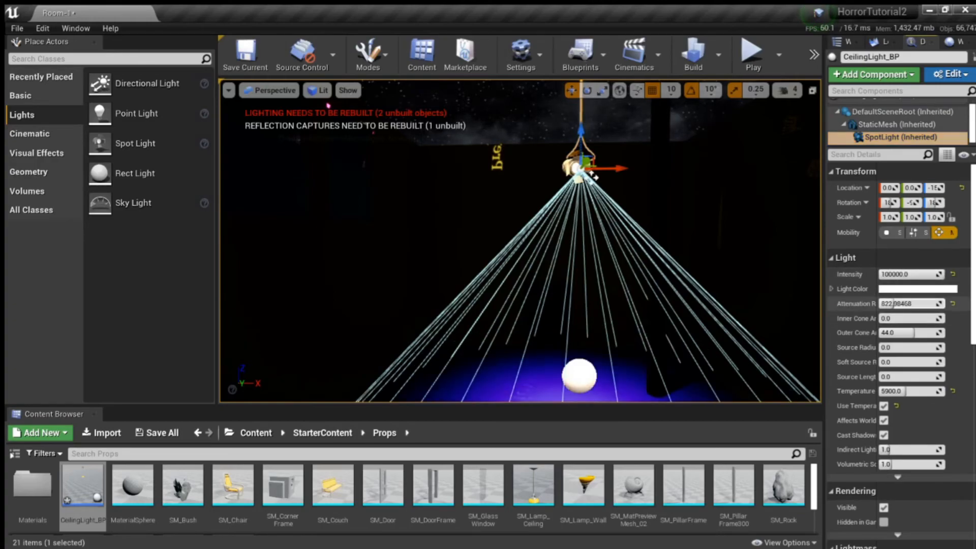
right_click_drag(329, 105, 398, 128)
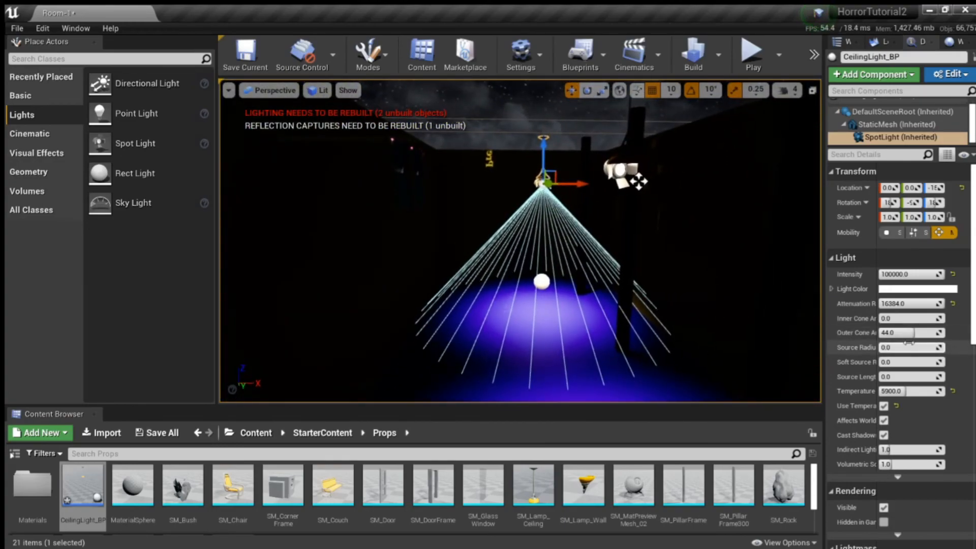
Step: Try an inner cone angle of about 5.36 and an outer cone angle of about 30 on the CeilingLight_BP spotlight
left_click_drag(884, 318, 884, 318)
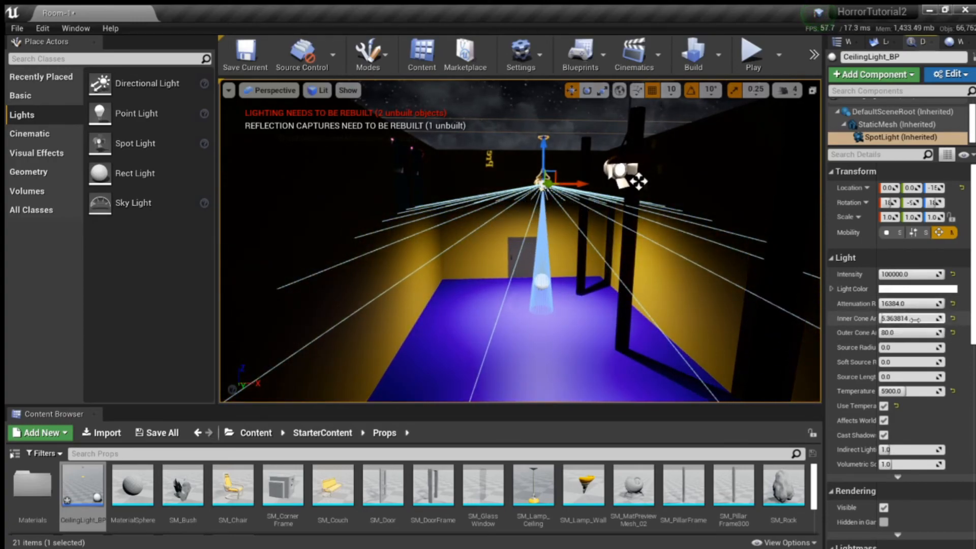
left_click_drag(917, 329, 902, 333)
right_click_drag(724, 249, 728, 302)
right_click_drag(607, 245, 564, 211)
key("w")
key("w")
key("s")
right_click_drag(720, 285, 706, 244)
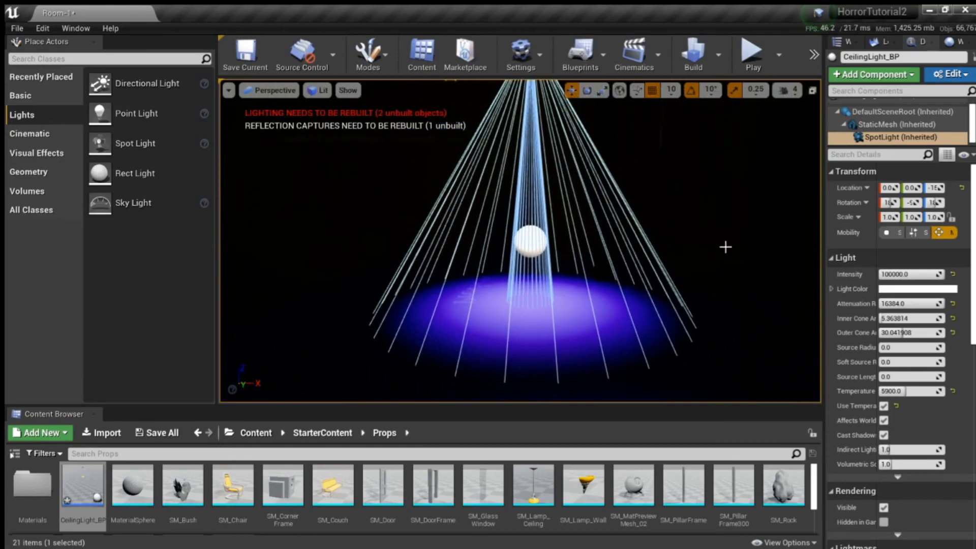
Step: Set the CeilingLight_BP spotlight's inner cone angle to 0, outer cone angle to about 52.3 and intensity to about 35266
type("1")
key("Return")
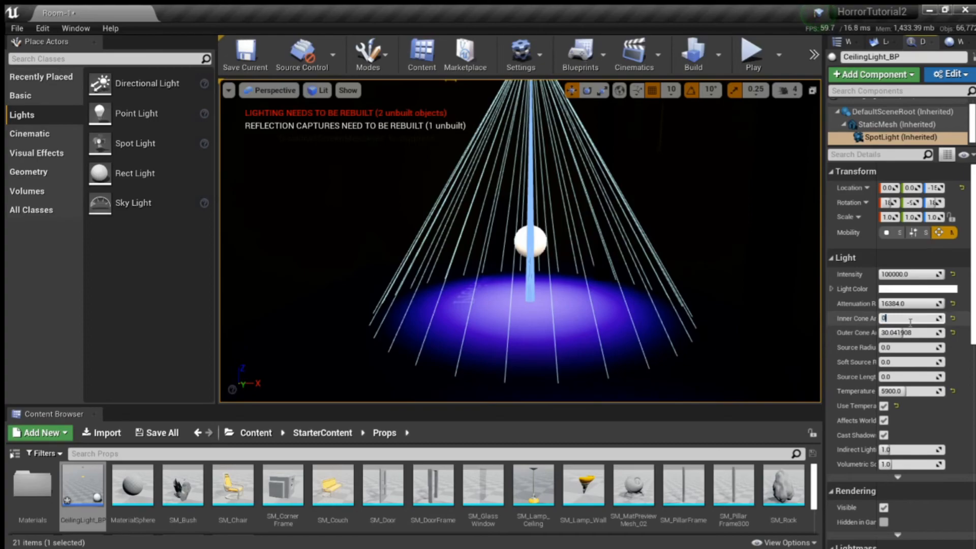
left_click_drag(898, 332, 906, 332)
left_click_drag(921, 274, 919, 274)
left_click_drag(913, 333, 921, 333)
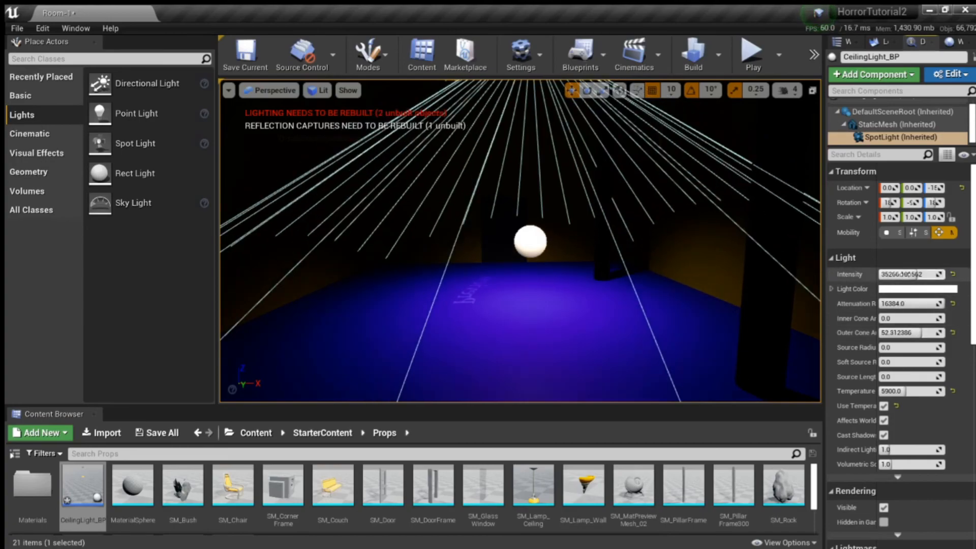
Step: Delete the CeilingLight_BP2 lamp from the level
right_click_drag(686, 258, 794, 244)
key("s")
left_click(580, 188)
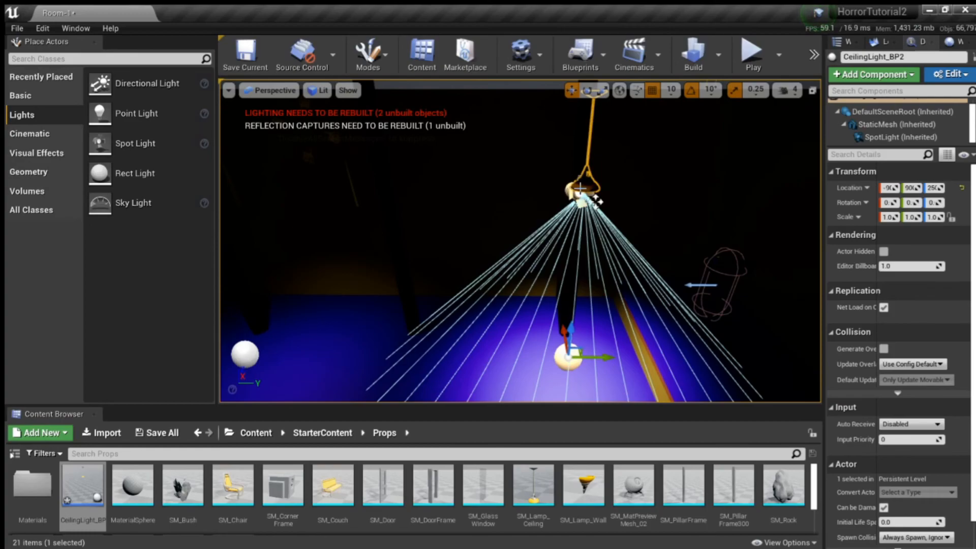
key("Delete")
Step: Duplicate the CeilingLight_BP lamp along the Y axis and place the copy in the other part of the room
key("s")
right_click_drag(456, 244, 339, 200)
left_click(462, 237)
right_click_drag(472, 264, 539, 305)
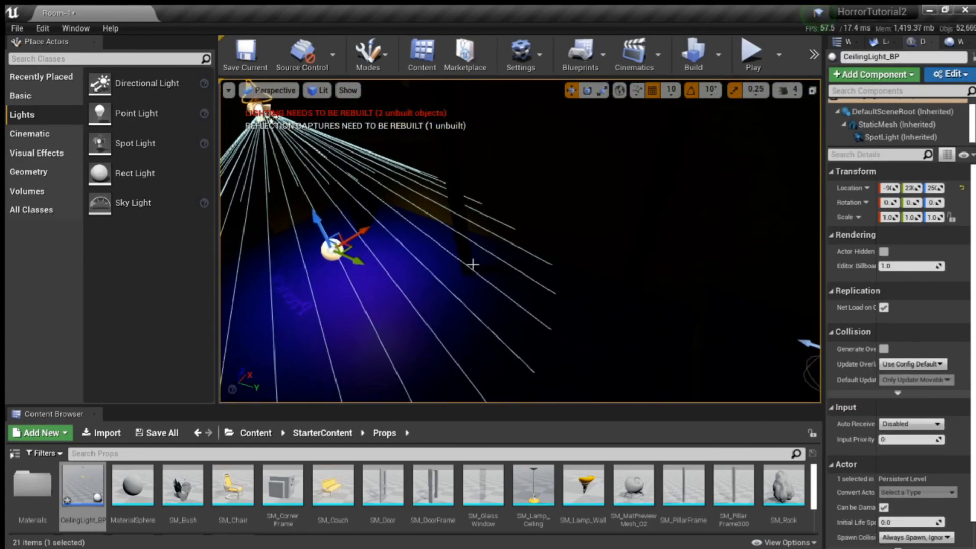
left_click_drag(359, 260, 652, 378, "alt")
key("s")
right_click_drag(567, 300, 610, 330)
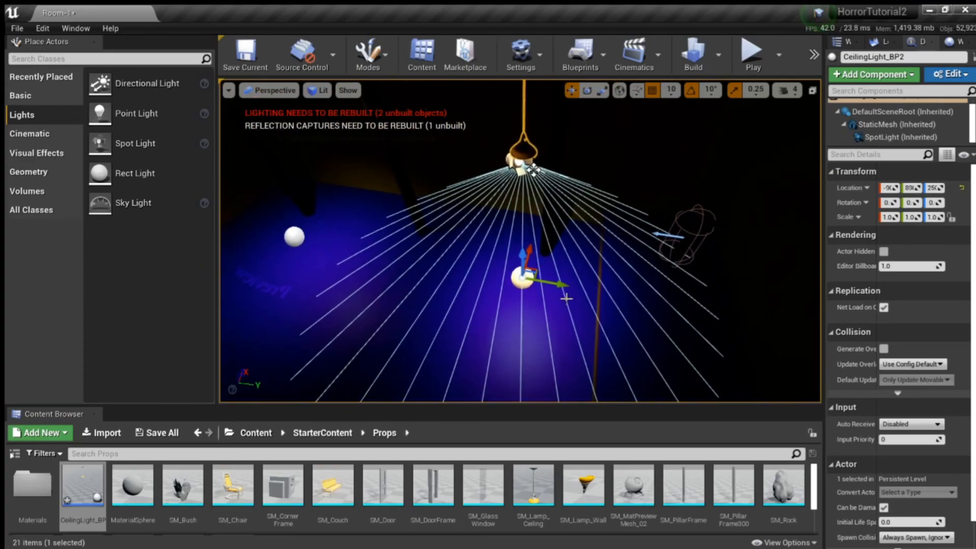
left_click_drag(565, 288, 613, 306)
right_click_drag(640, 298, 472, 259)
key("w")
right_click_drag(647, 113, 703, 170)
Step: Play-test the level to check the ceiling lamps' lighting, stop it and look over the room in the viewport
left_click(754, 56)
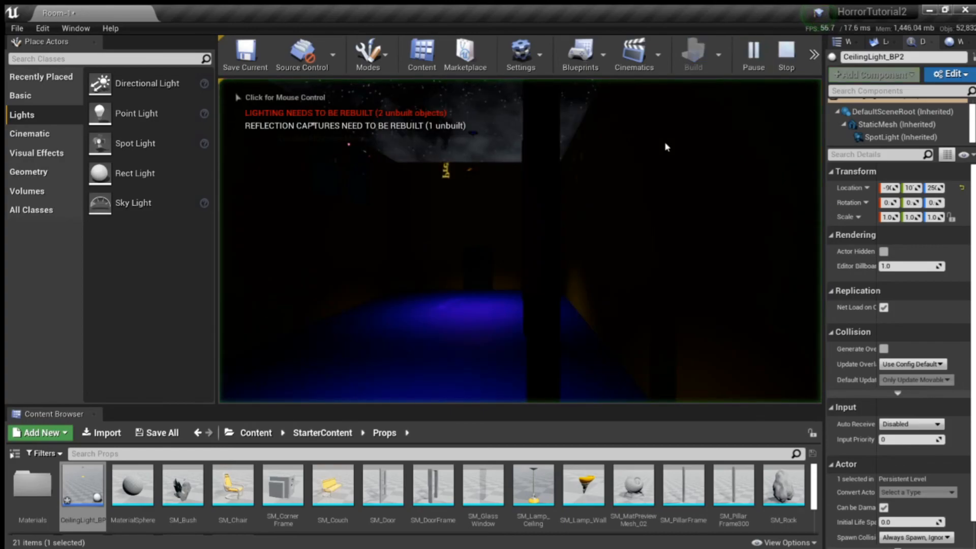
left_click(667, 146)
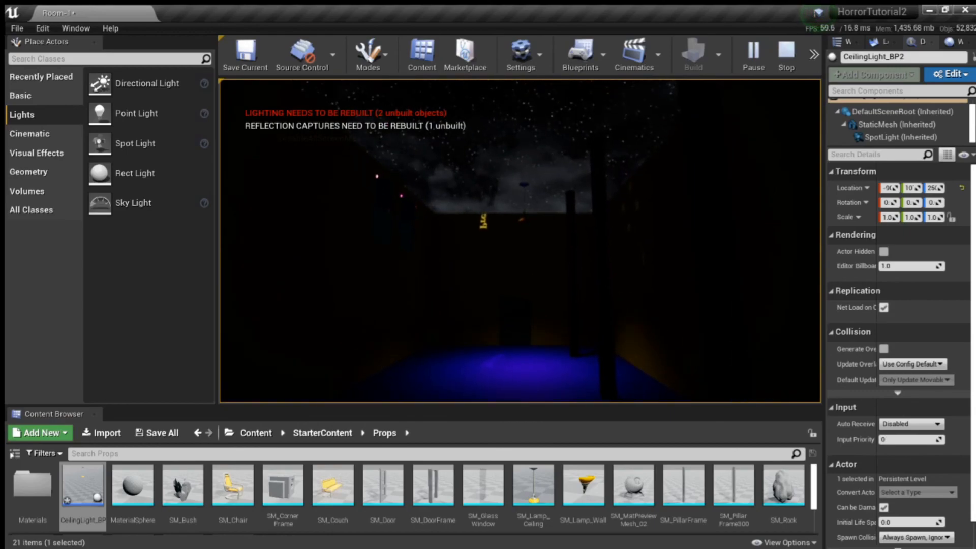
key("Escape")
key("w")
right_click_drag(493, 251, 402, 231)
right_click_drag(292, 374, 392, 421)
key("s")
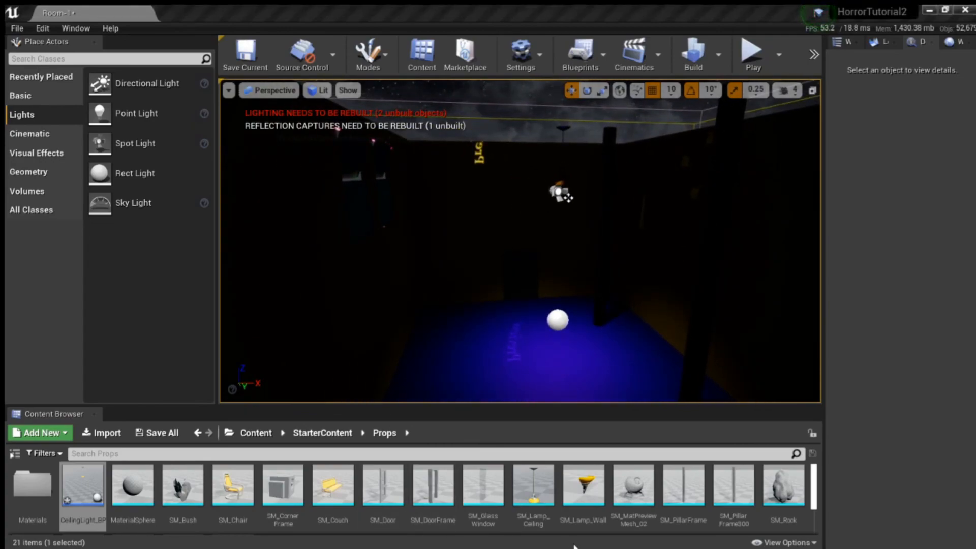